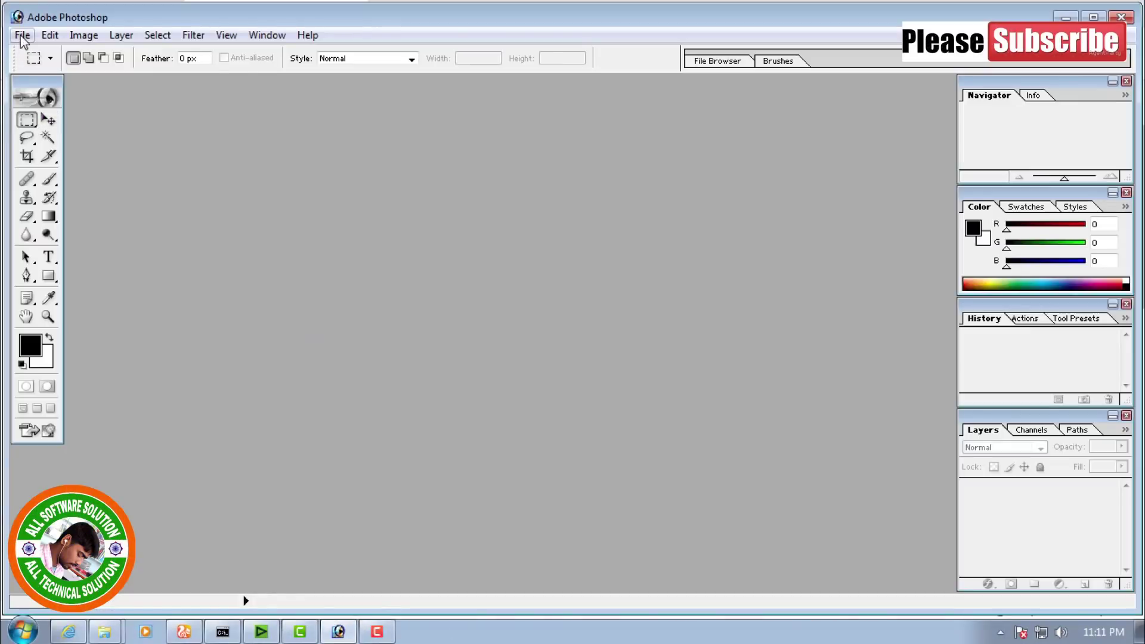
Step: Open DSCN9731.JPG from the Desktop as a single Background layer at 12.5%
click(22, 36)
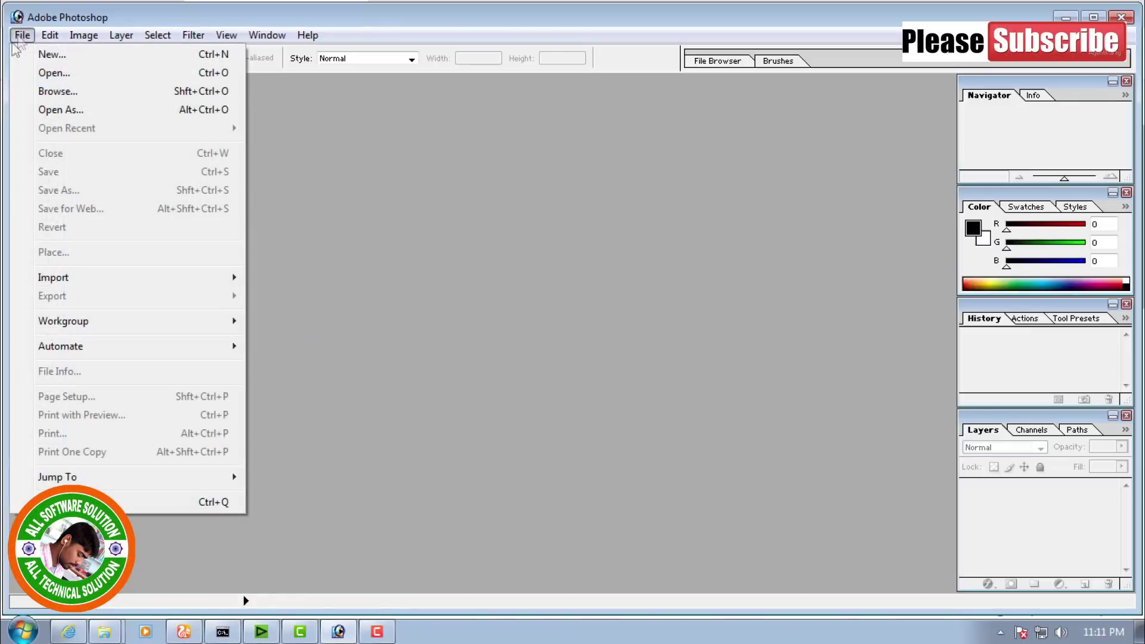
click(68, 75)
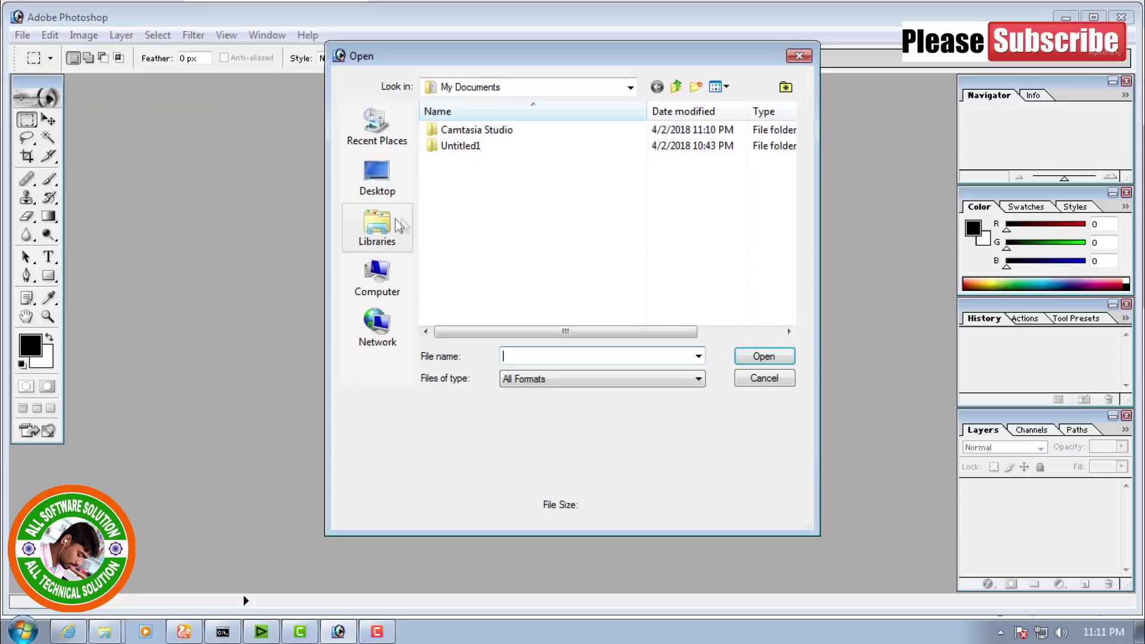
click(377, 176)
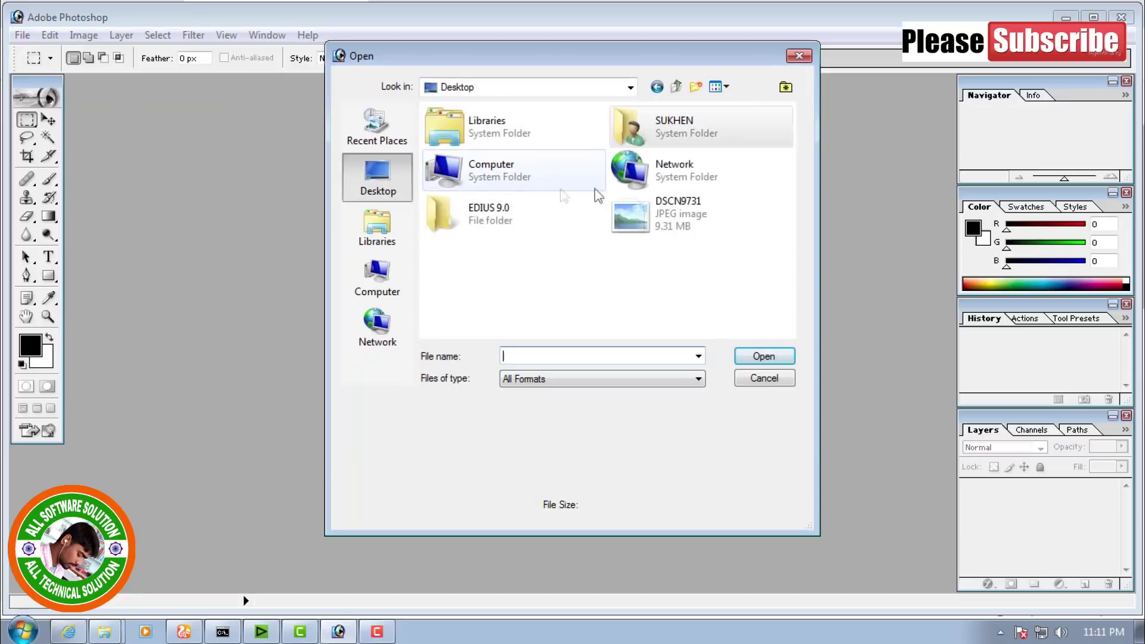
click(647, 220)
click(762, 357)
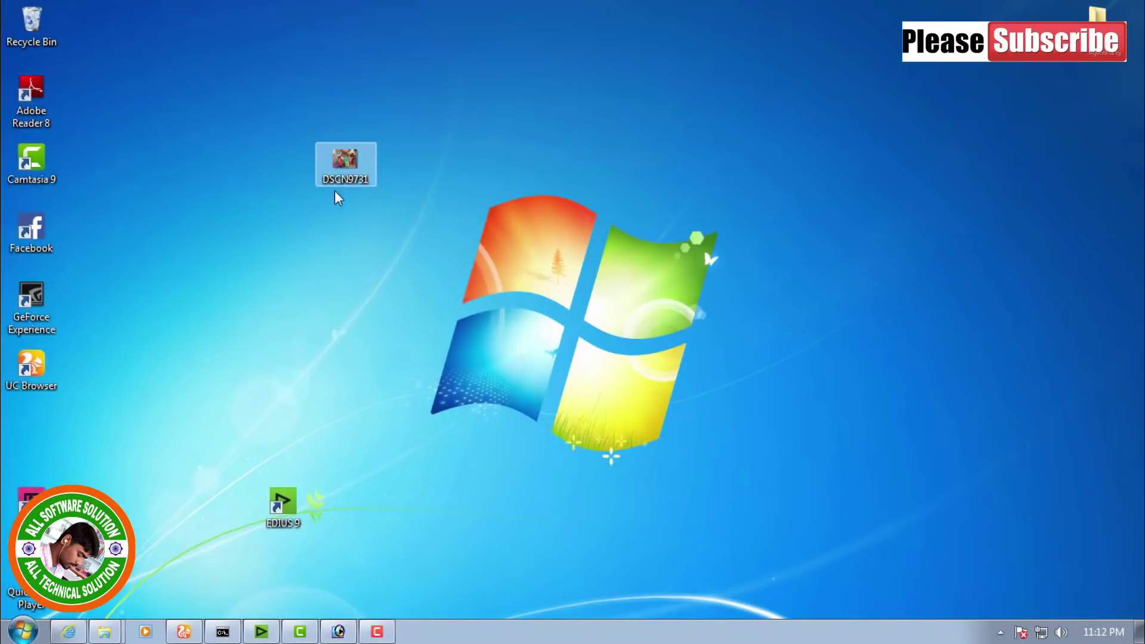
mouse_move(337, 185)
mouse_down()
mouse_move(322, 590)
mouse_move(337, 633)
mouse_up()
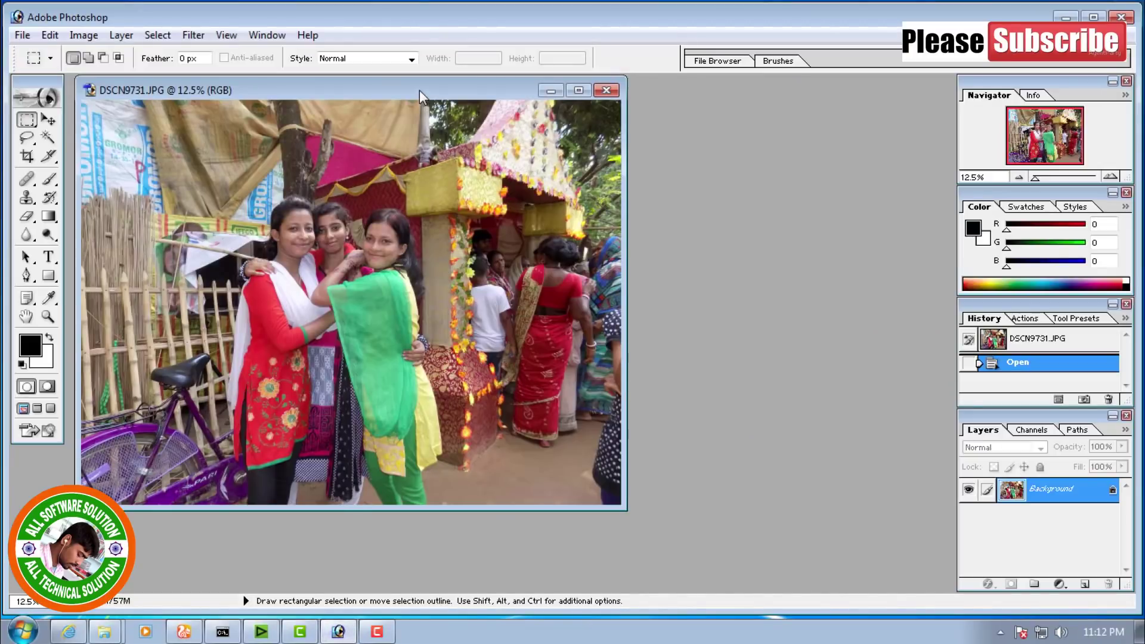
Step: Enlarge the photo's window to fill the workspace and zoom it to 25%
drag(419, 91, 514, 107)
click(673, 106)
click(1110, 177)
click(1017, 177)
click(1017, 177)
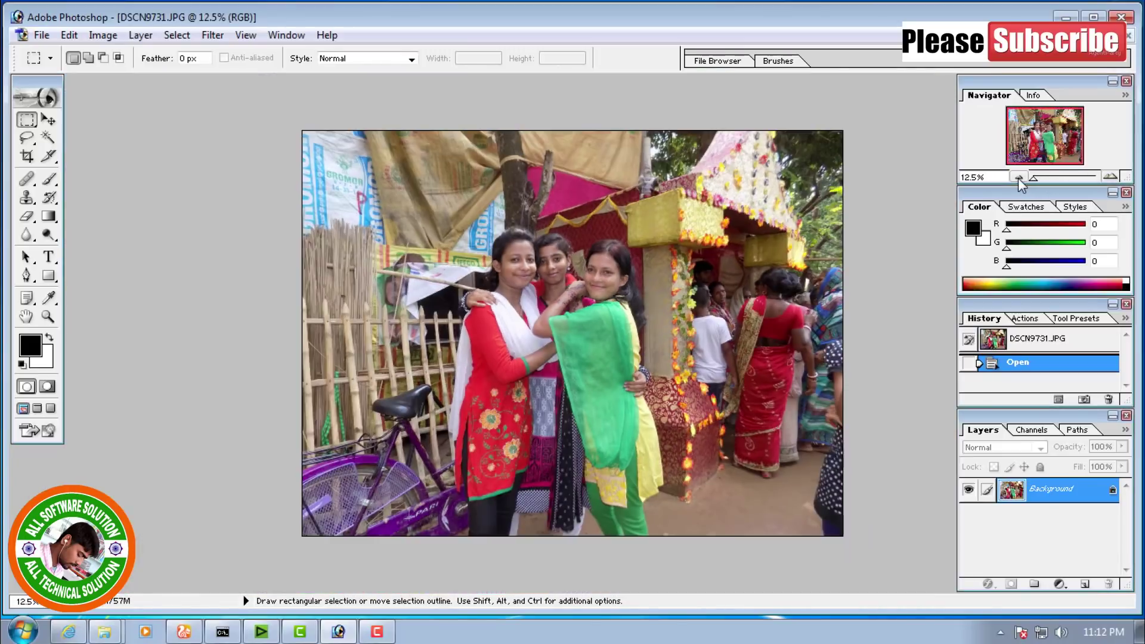
click(1110, 177)
click(1110, 177)
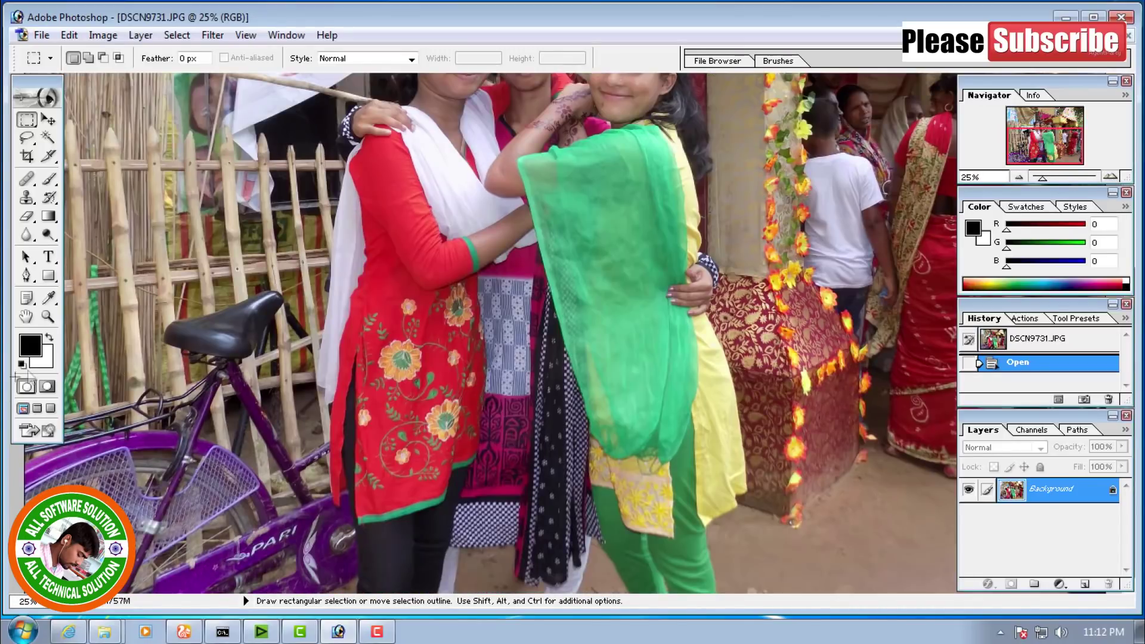
Step: Enter Quick Mask with a 165 px Brush, then fit the whole photo on the maximized screen
click(48, 389)
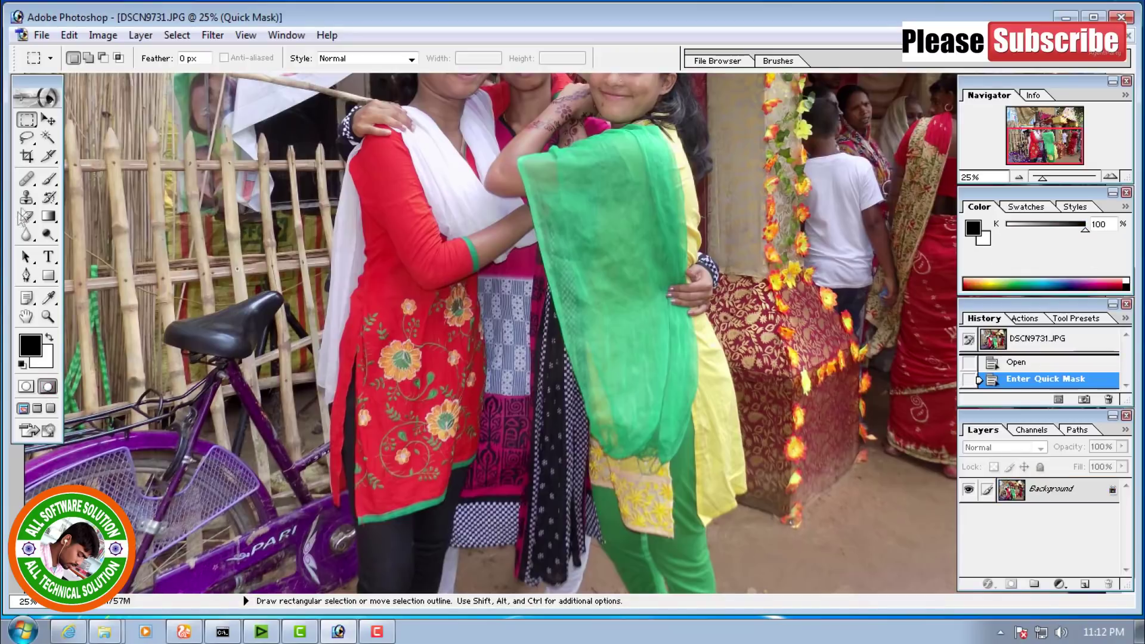
click(49, 183)
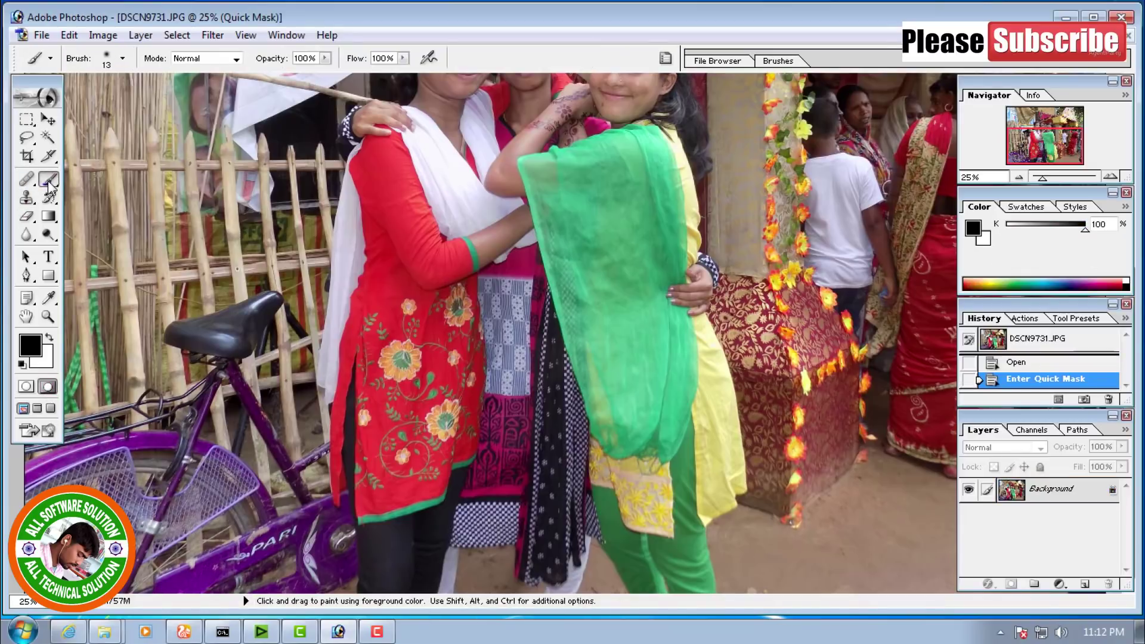
click(122, 60)
click(185, 245)
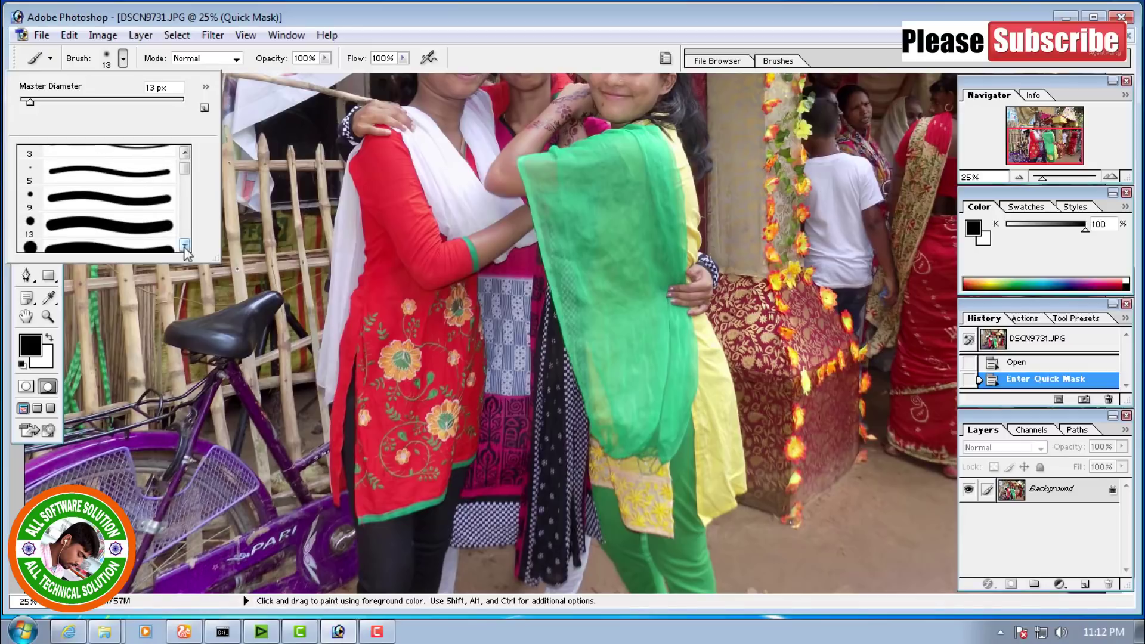
click(186, 246)
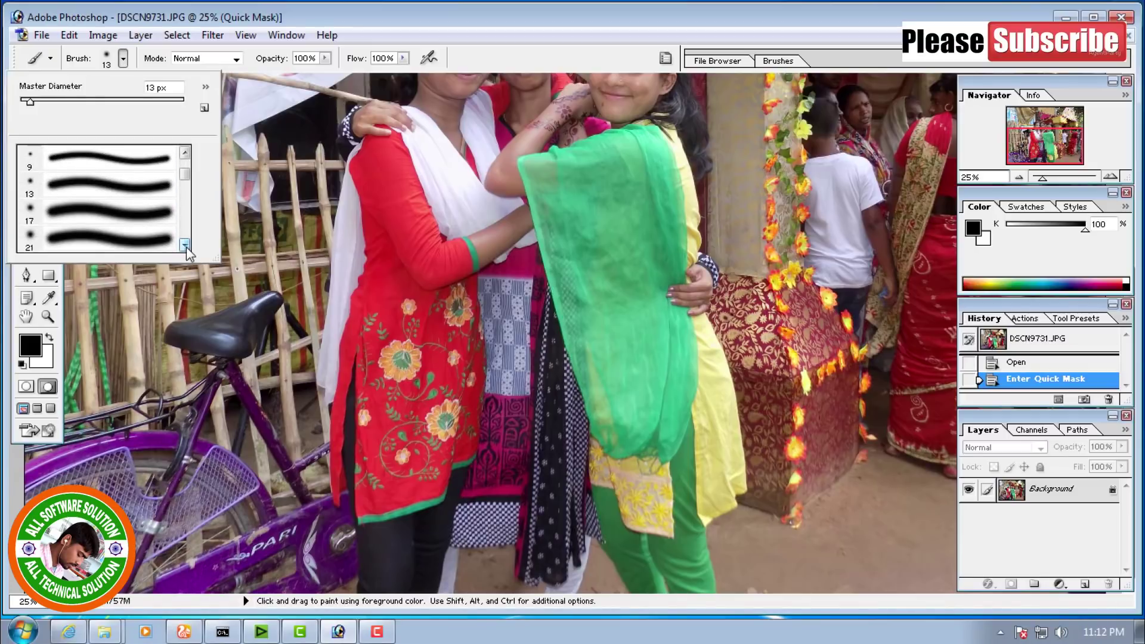
drag(30, 101, 128, 101)
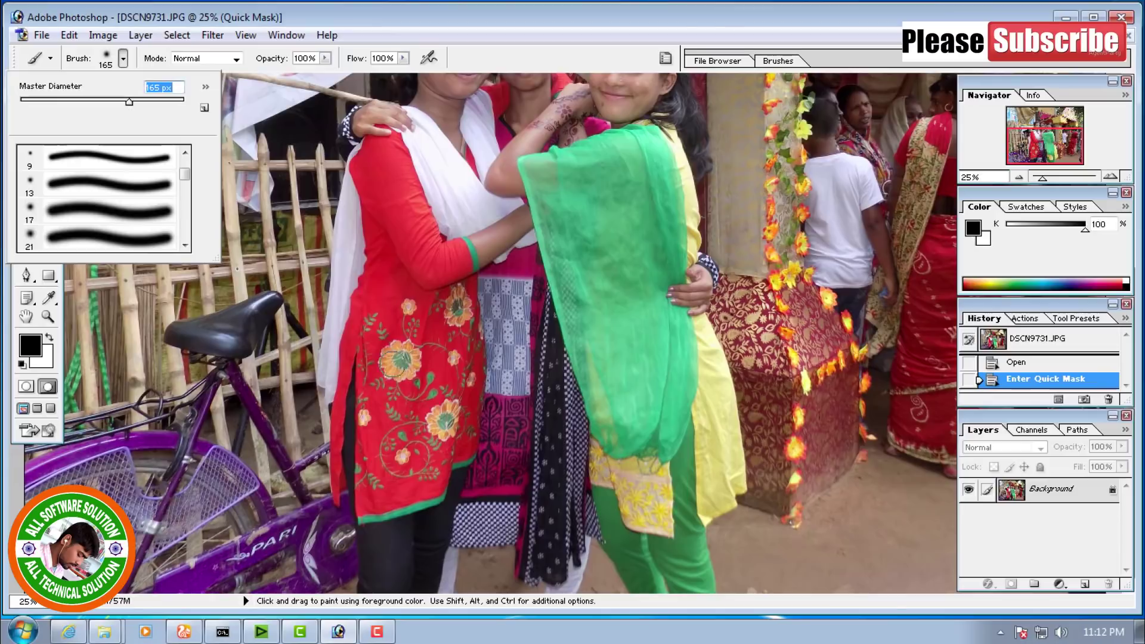
key(Return)
double_click(557, 17)
key(ctrl+0)
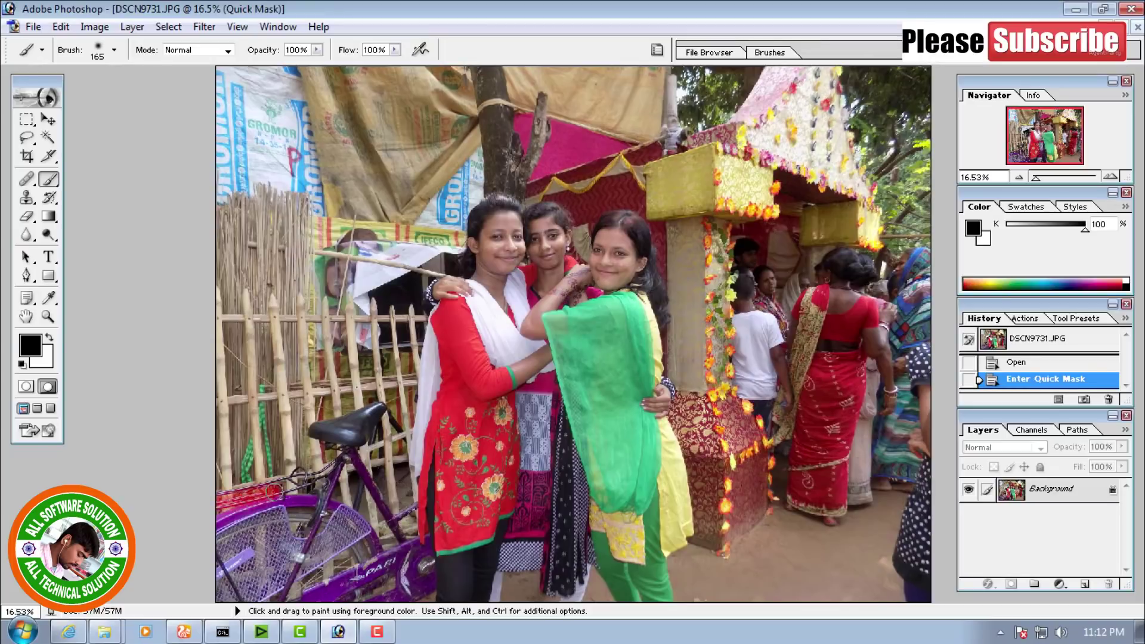
Step: Paint Quick Mask over the purple bicycle and its frame
click(286, 489)
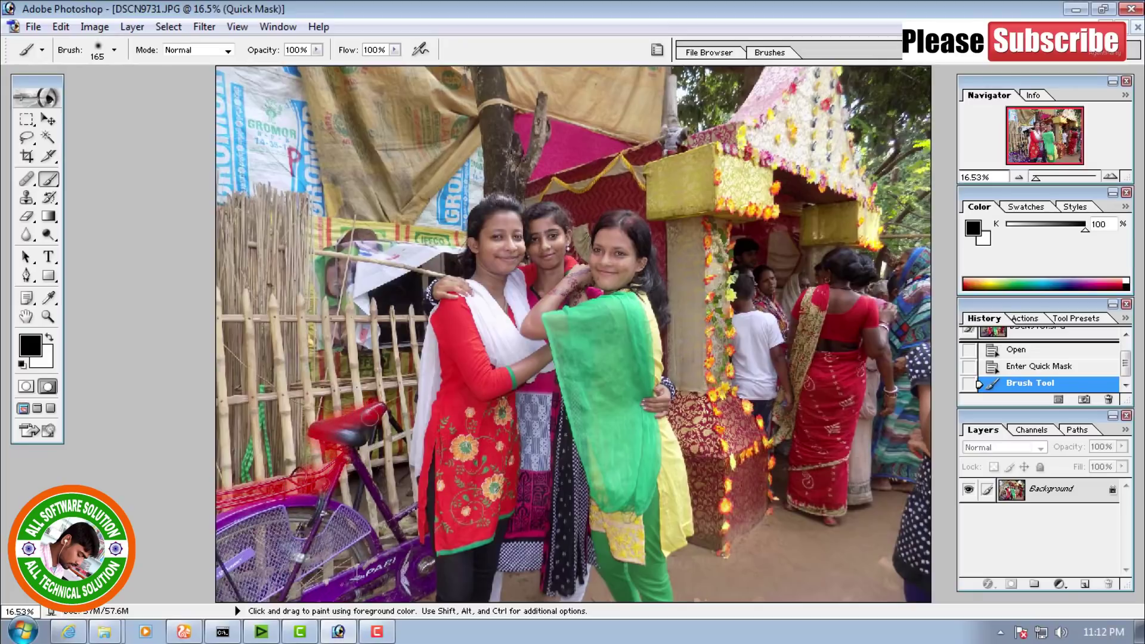
click(322, 433)
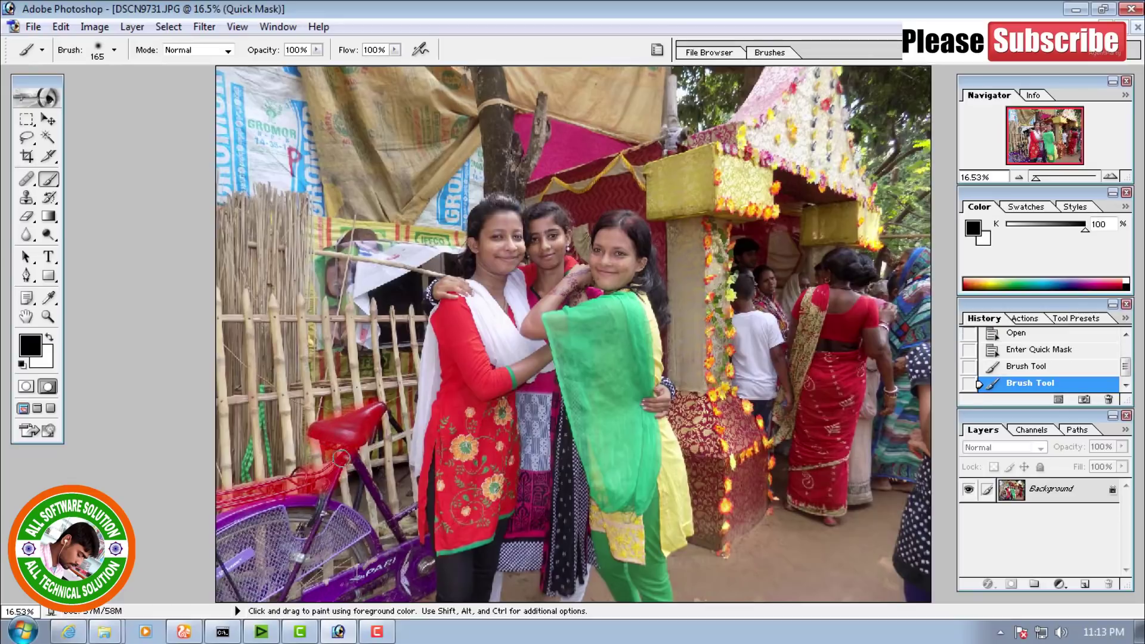
mouse_move(369, 482)
mouse_down()
mouse_move(398, 524)
mouse_move(416, 509)
mouse_up()
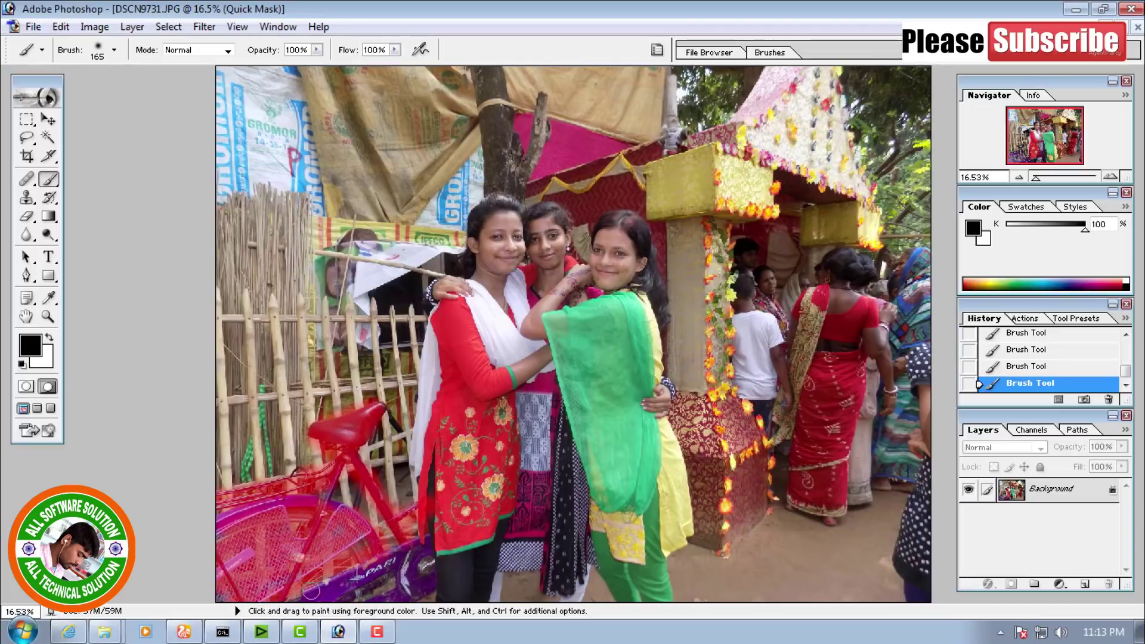
drag(328, 583, 427, 564)
Step: Mask the girls' hair, faces, necks and green scarf, resizing the brush, then preview the selection
key(bracketright)
key(bracketright)
key(bracketright)
mouse_move(421, 474)
mouse_down()
mouse_move(482, 239)
mouse_move(528, 206)
mouse_up()
key(bracketleft)
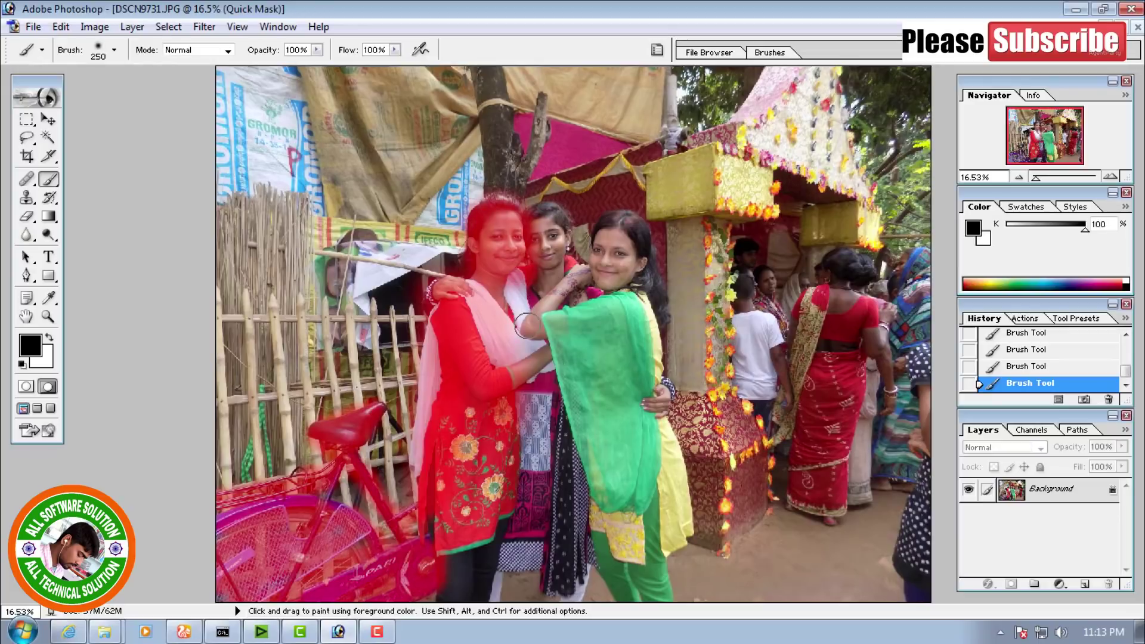
key(bracketright)
drag(525, 240, 557, 217)
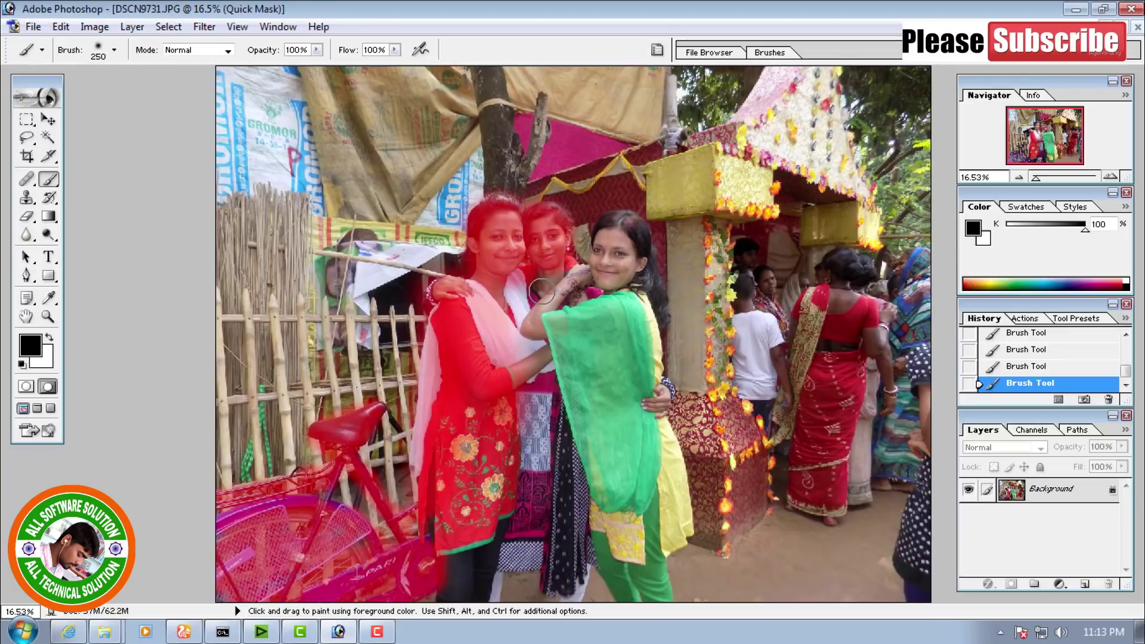
mouse_move(548, 261)
mouse_down()
mouse_move(516, 283)
mouse_move(537, 364)
mouse_move(602, 256)
mouse_move(644, 310)
mouse_move(638, 343)
mouse_up()
scroll(638, 471, up, 1)
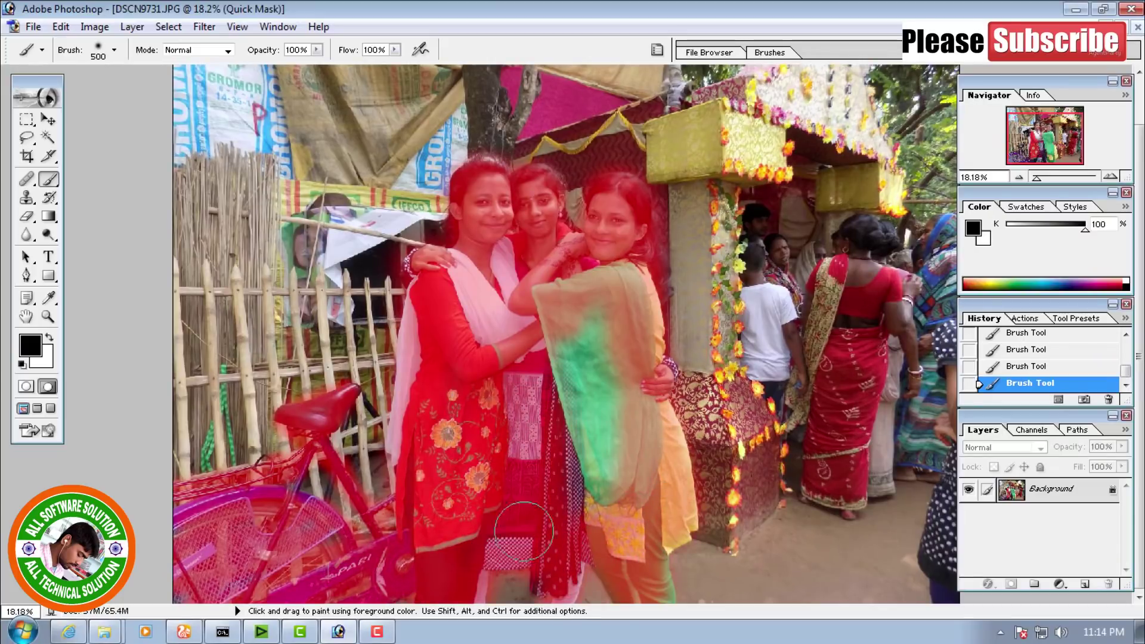
drag(441, 537, 590, 358)
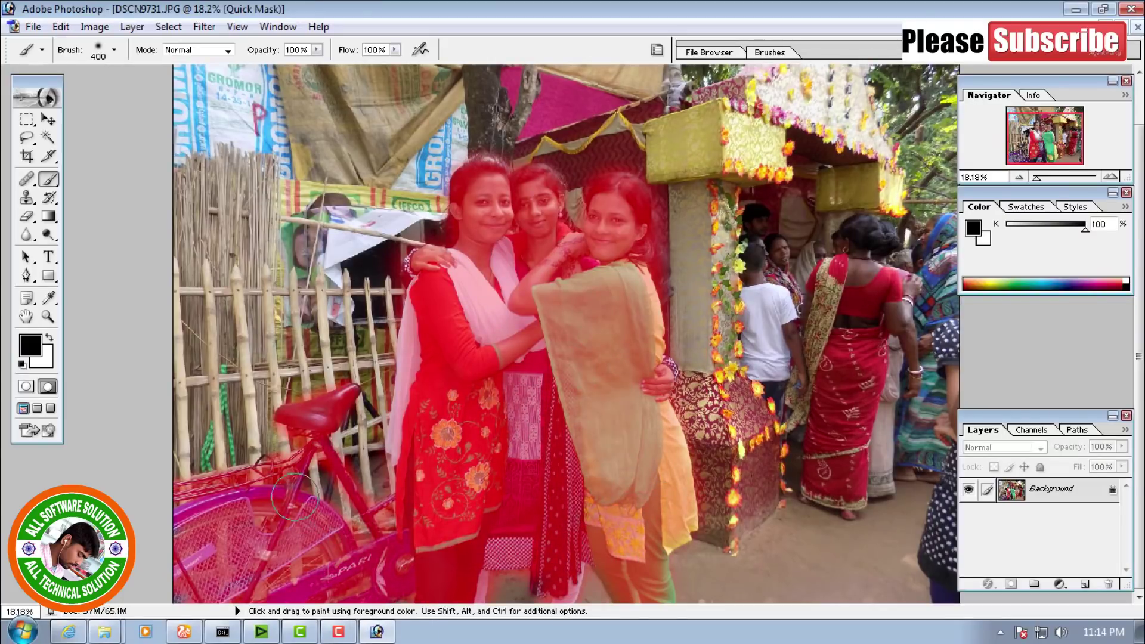
click(25, 387)
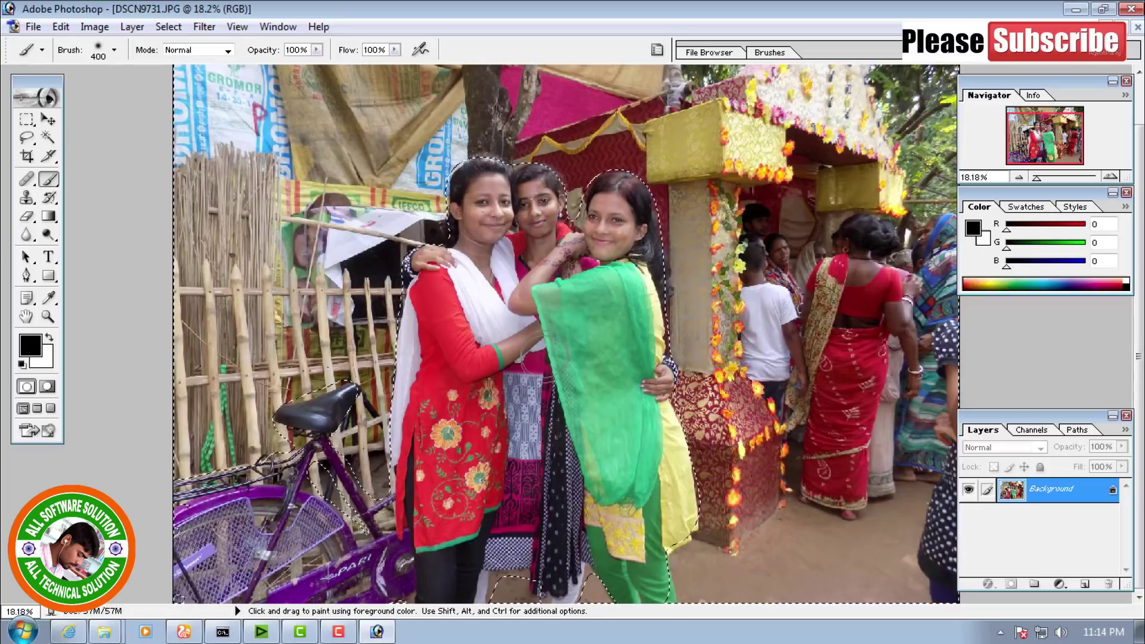
key(q)
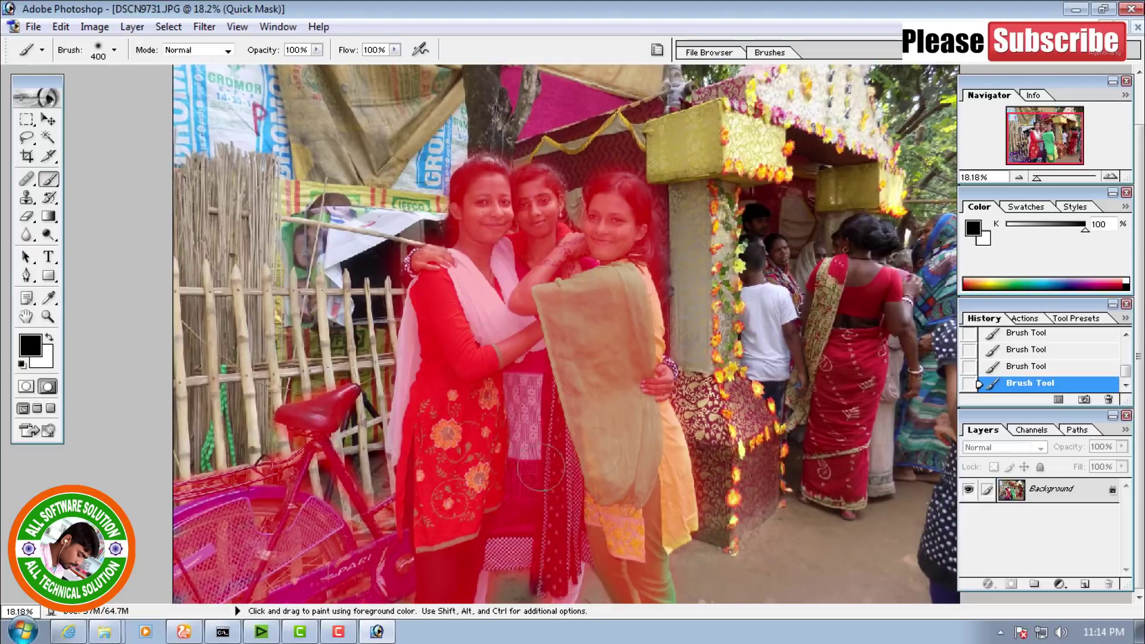
Step: Exit Quick Mask to select the background, then test and undo a repeated Gaussian Blur
click(26, 386)
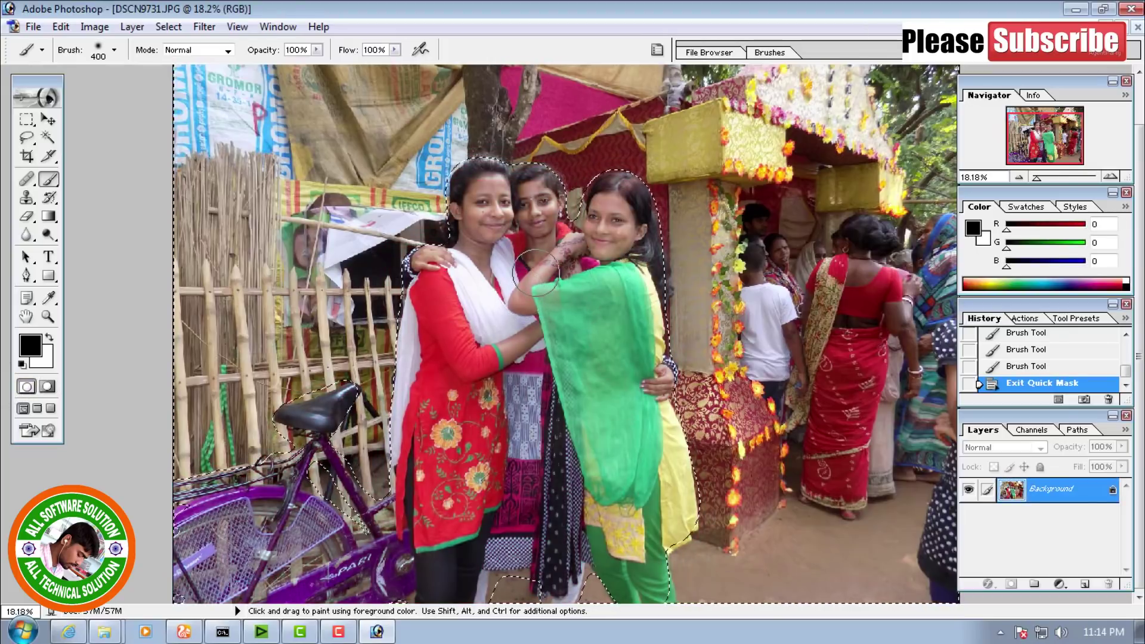
key(ctrl+f)
key(ctrl+z)
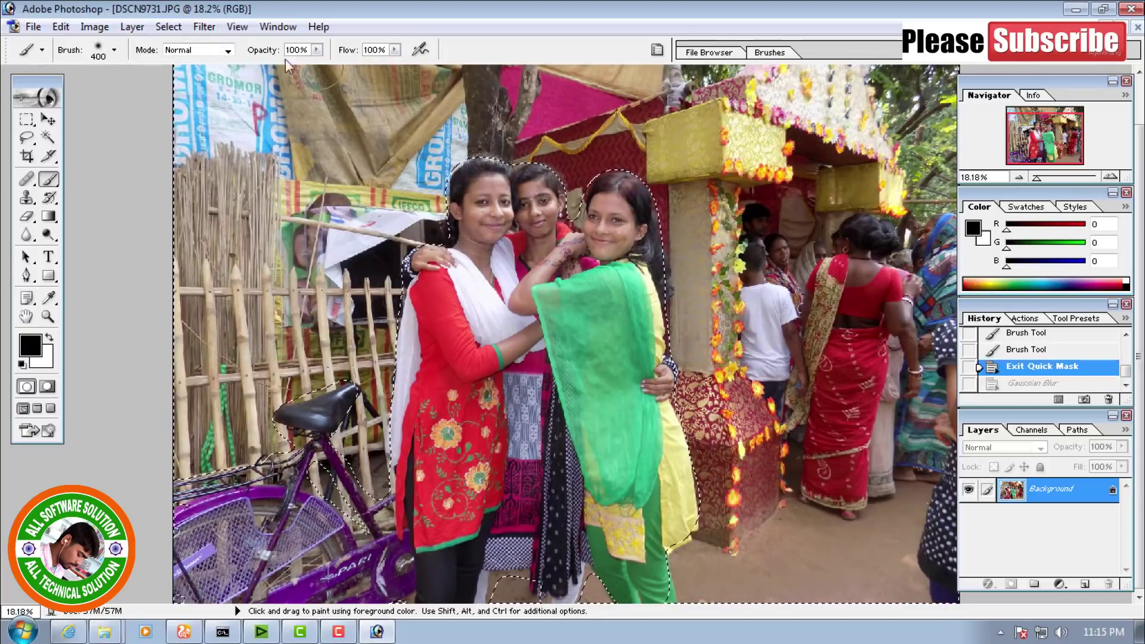
click(205, 26)
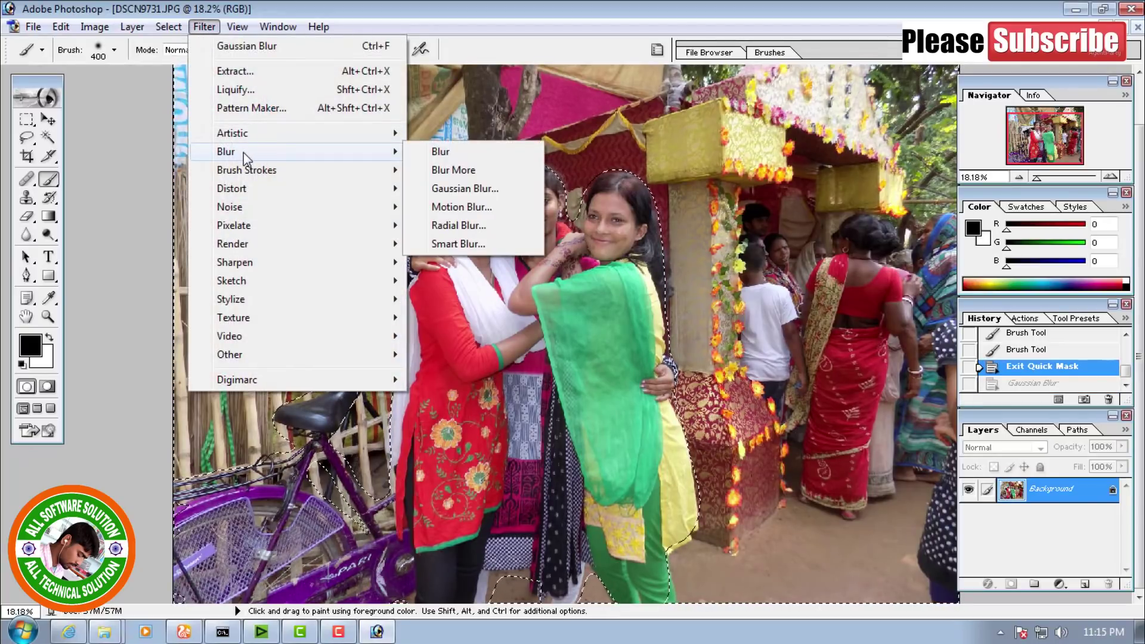
mouse_move(225, 151)
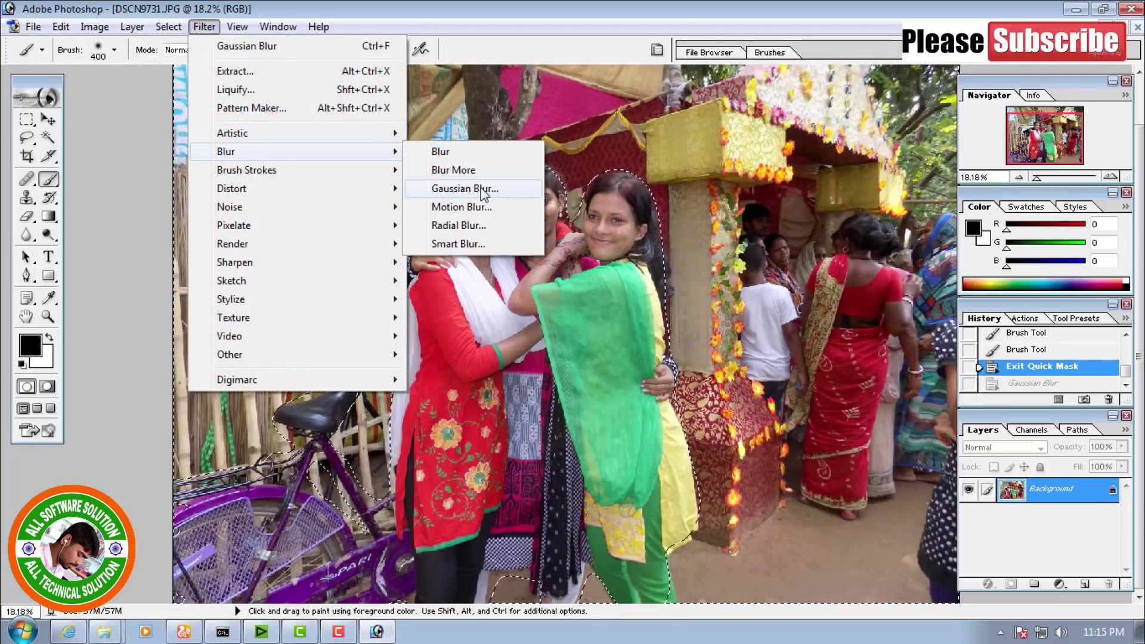
Step: Apply Gaussian Blur to the selected background with the radius raised beyond about 8.4
click(483, 190)
mouse_move(718, 378)
mouse_down()
mouse_move(820, 381)
mouse_move(715, 376)
mouse_up()
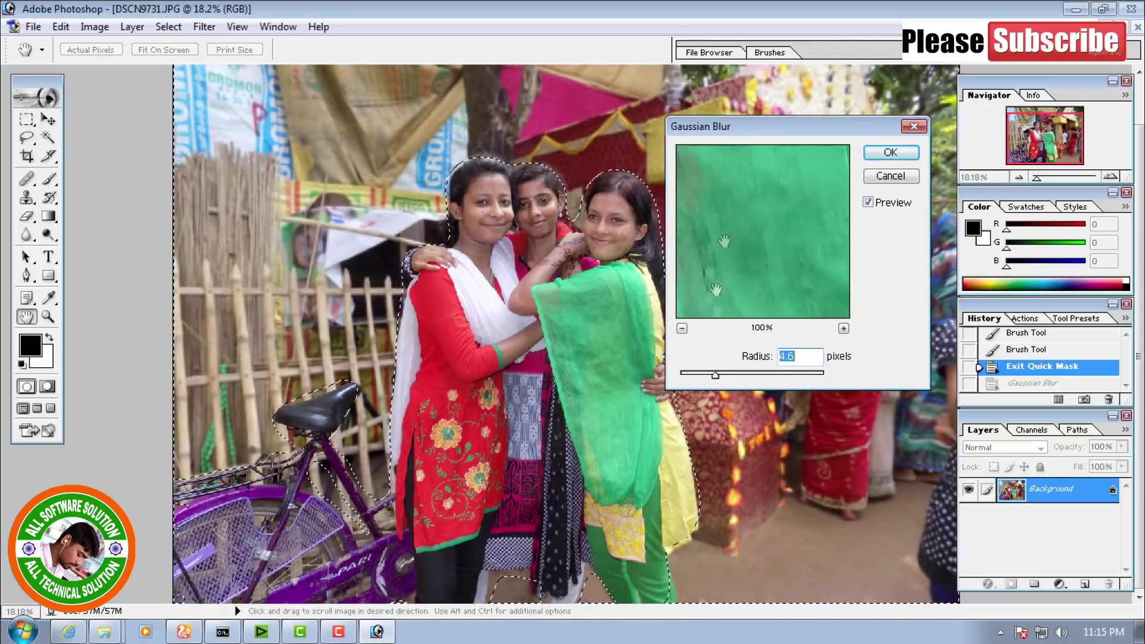
drag(767, 127, 790, 298)
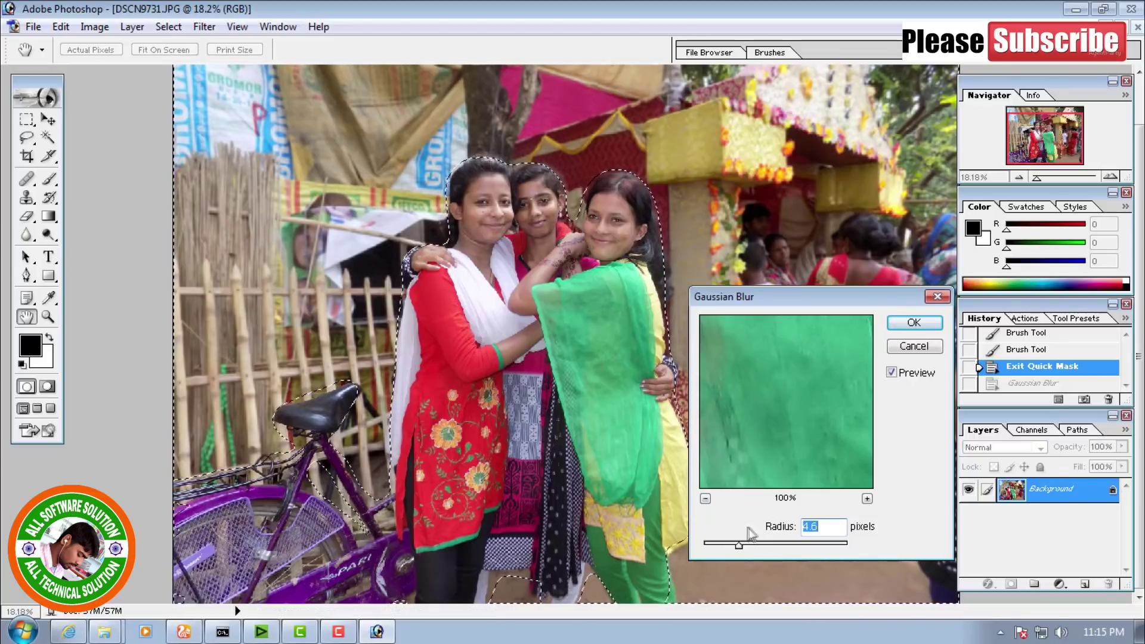
drag(738, 544, 756, 544)
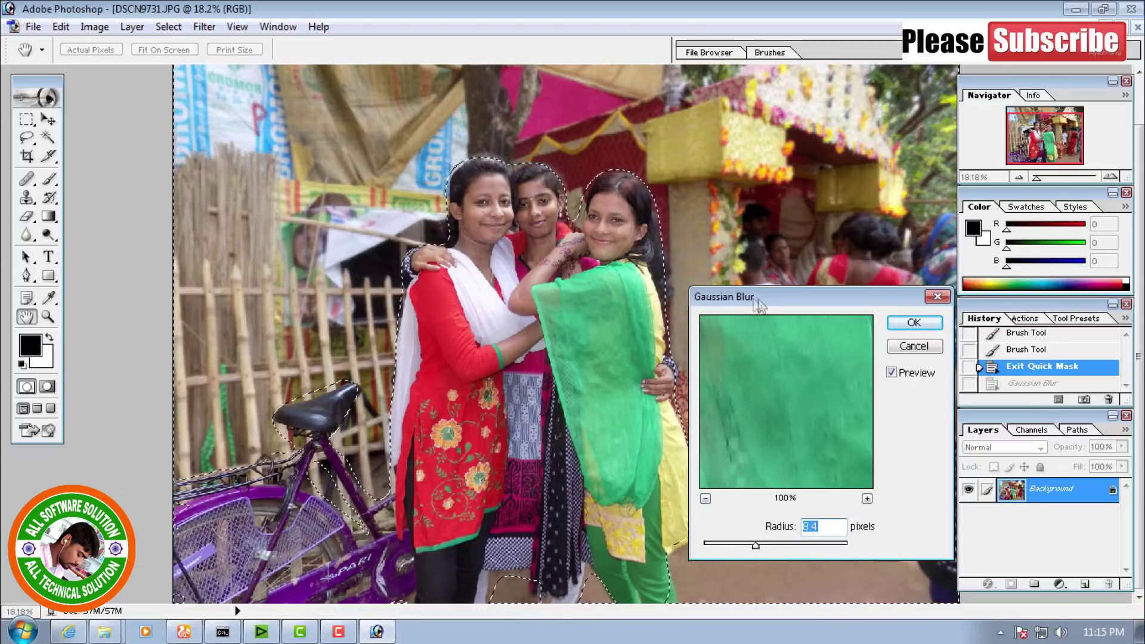
drag(756, 305, 866, 336)
drag(866, 576, 874, 577)
text(15)
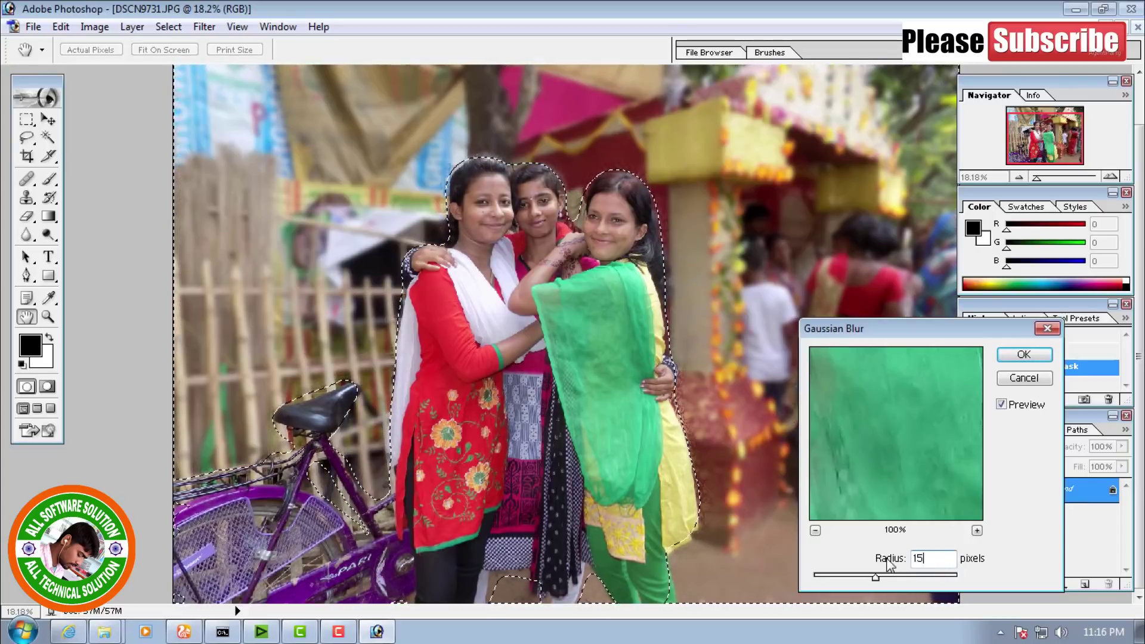
key(Return)
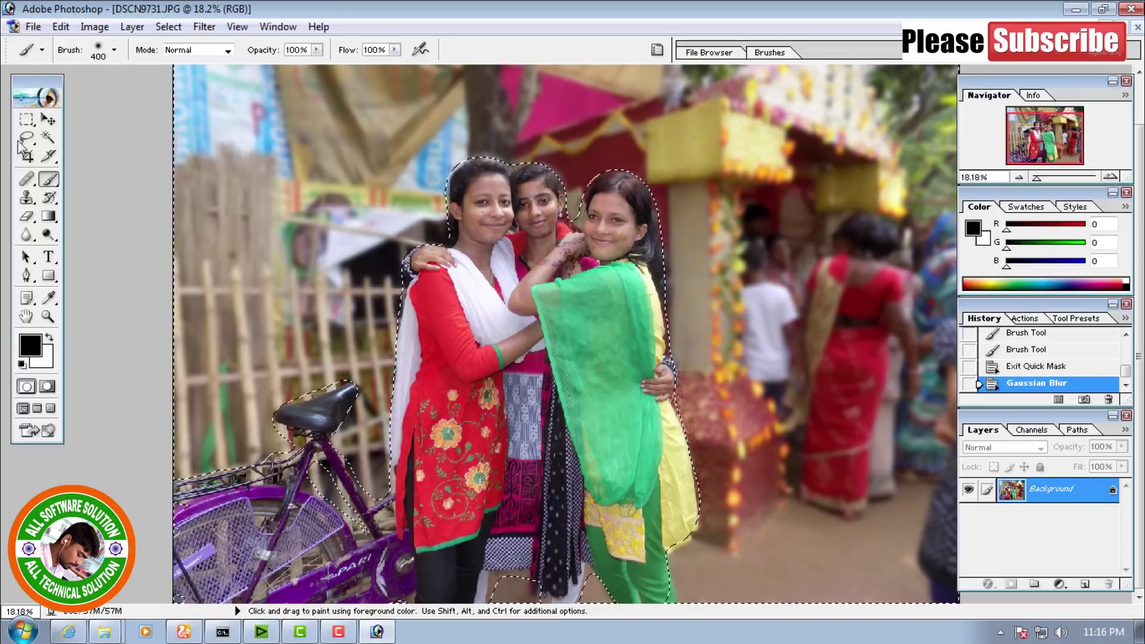
Step: Save a Desktop copy as JPEG 'DSCN9731 1' at quality 12 Maximum
click(33, 26)
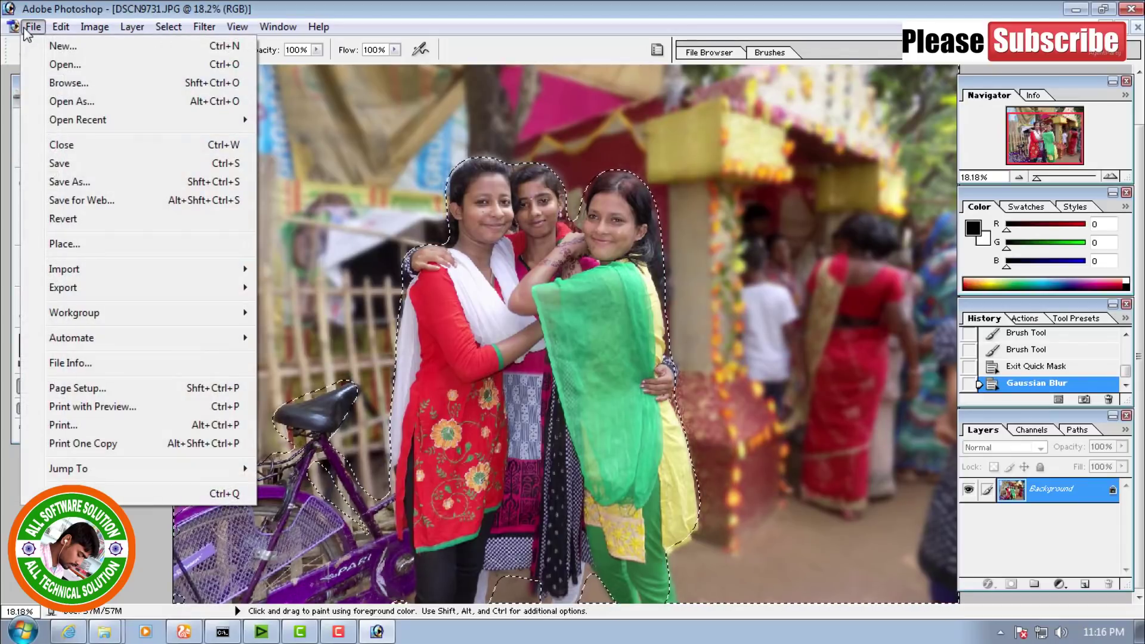
click(77, 181)
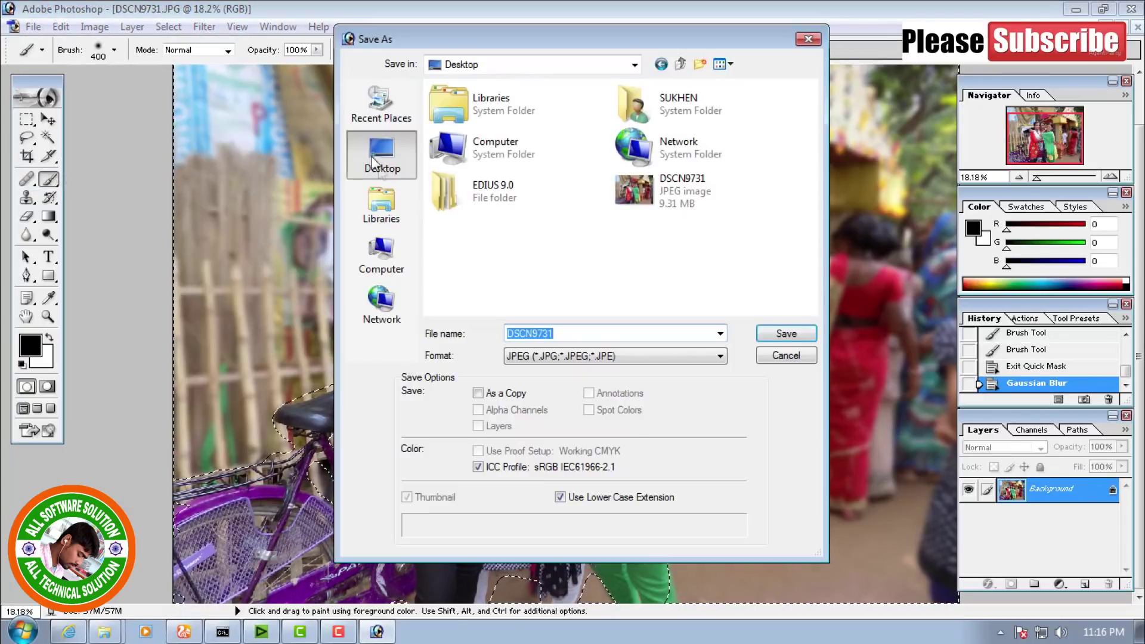
click(594, 332)
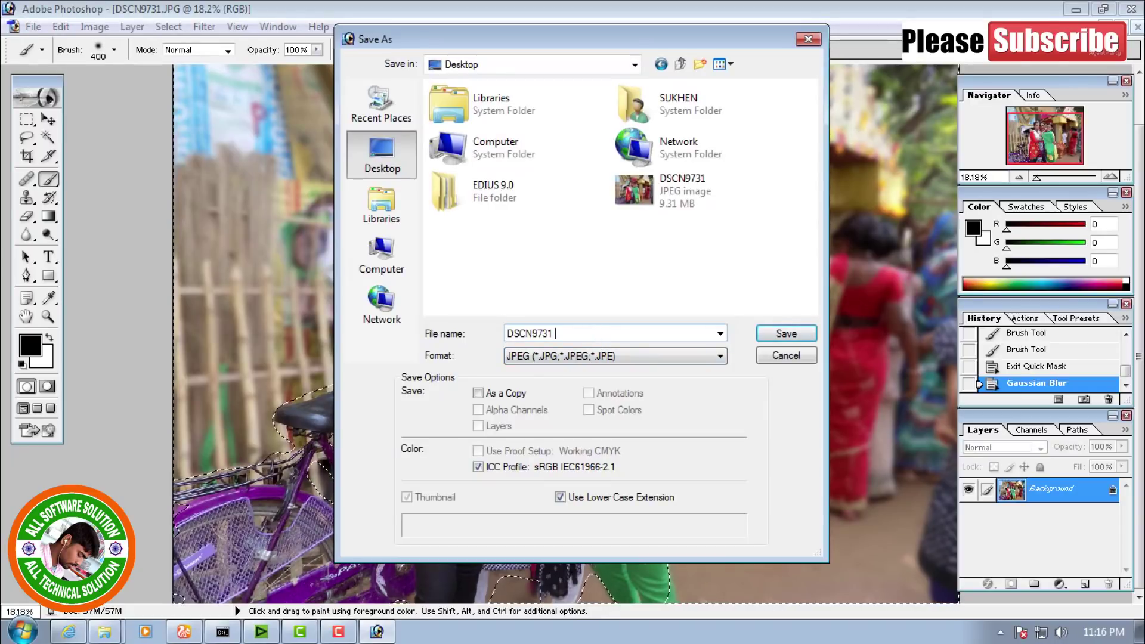
click(786, 333)
drag(503, 280, 635, 297)
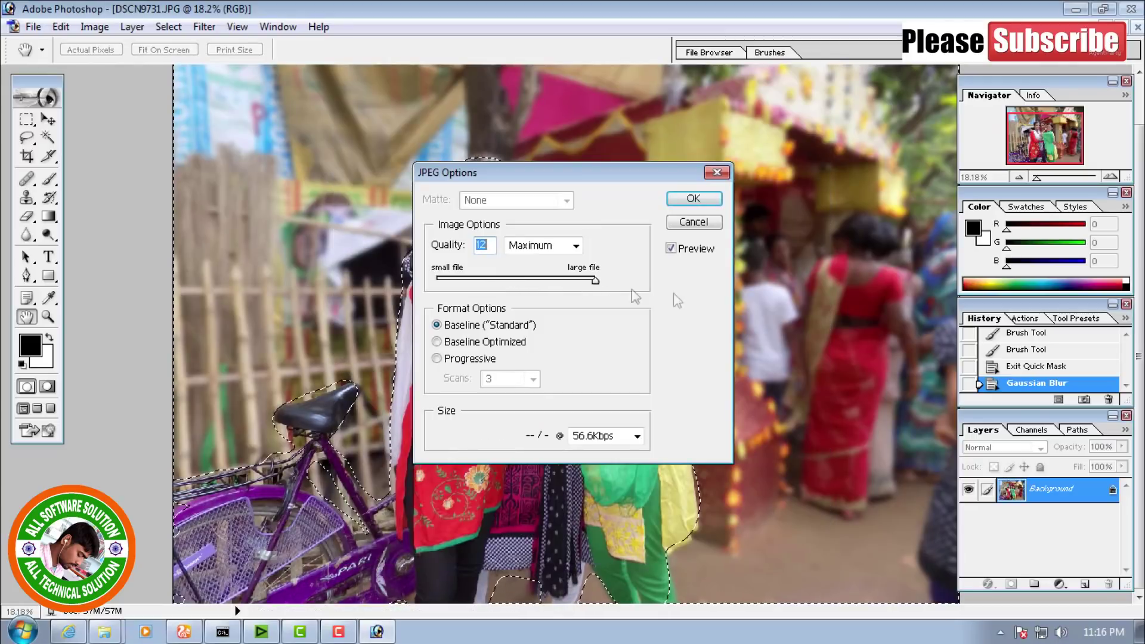
click(698, 204)
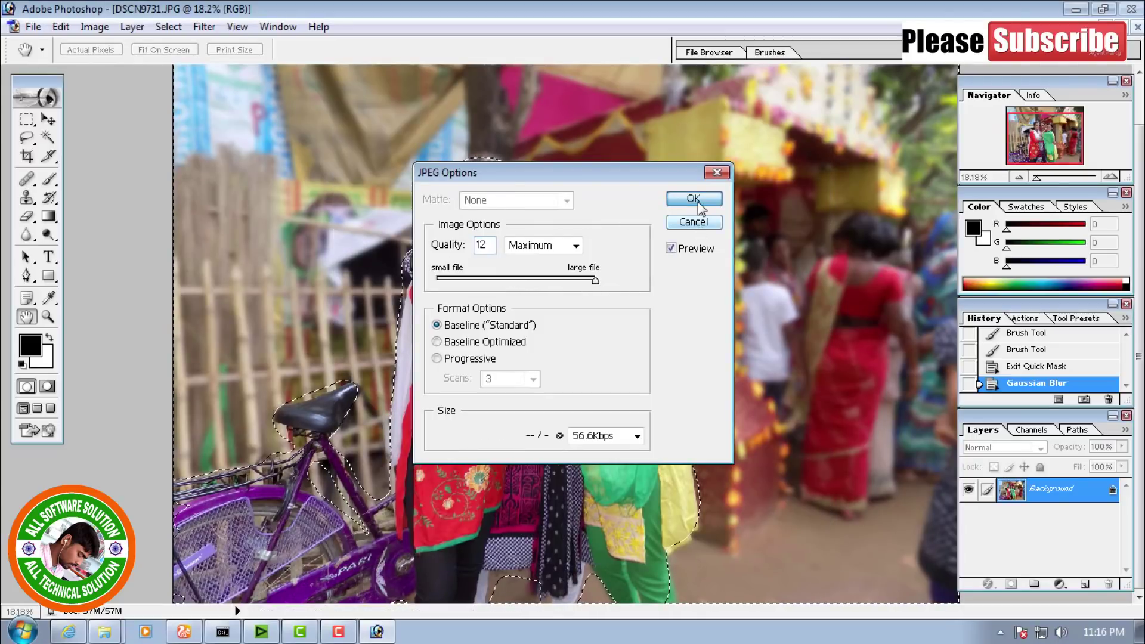
Step: Finish saving the Gaussian JPEG, then give the background a 50-pixel Motion Blur
click(693, 199)
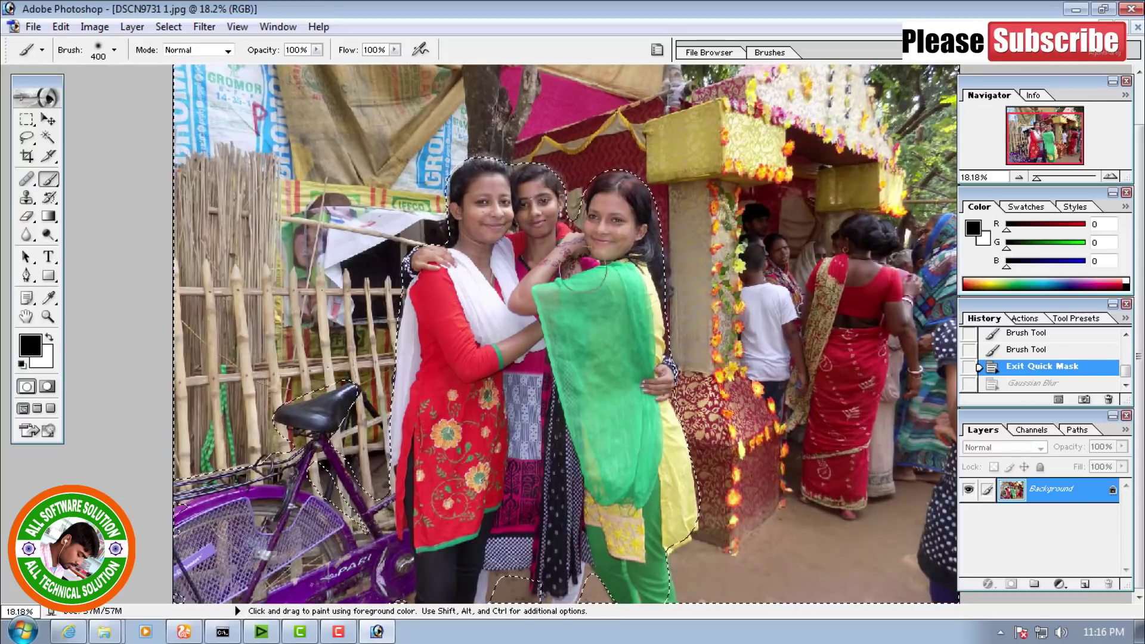
click(205, 28)
mouse_move(295, 151)
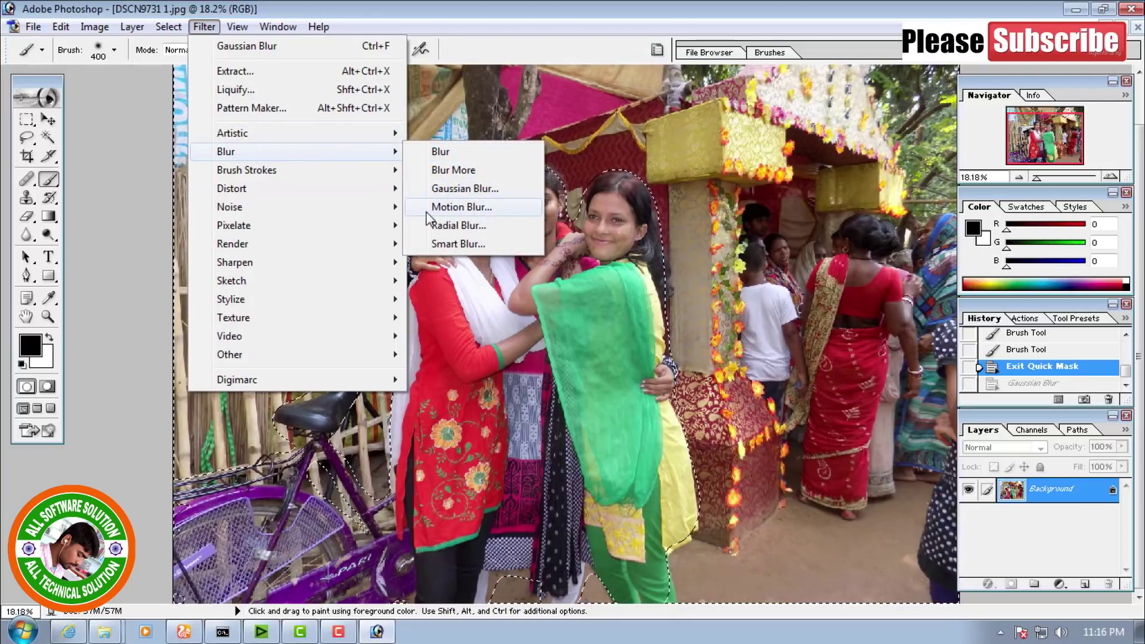
click(468, 207)
drag(597, 165, 783, 113)
drag(698, 388, 734, 388)
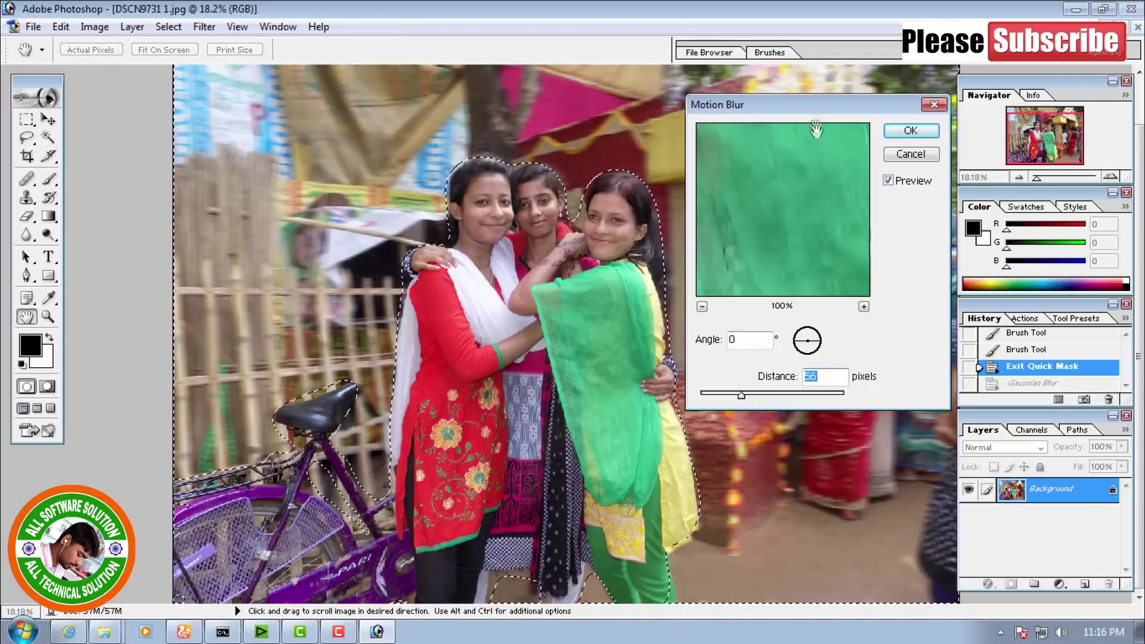
drag(782, 97, 775, 328)
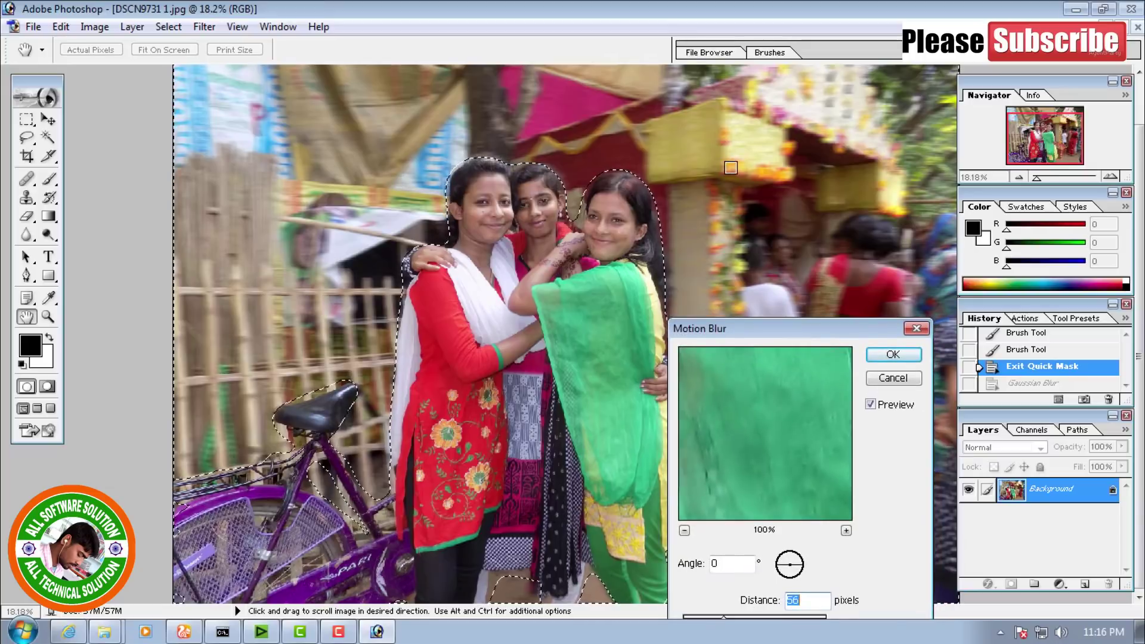
mouse_move(767, 328)
mouse_down()
mouse_move(789, 309)
mouse_move(682, 305)
mouse_up()
drag(639, 595, 645, 595)
text(1)
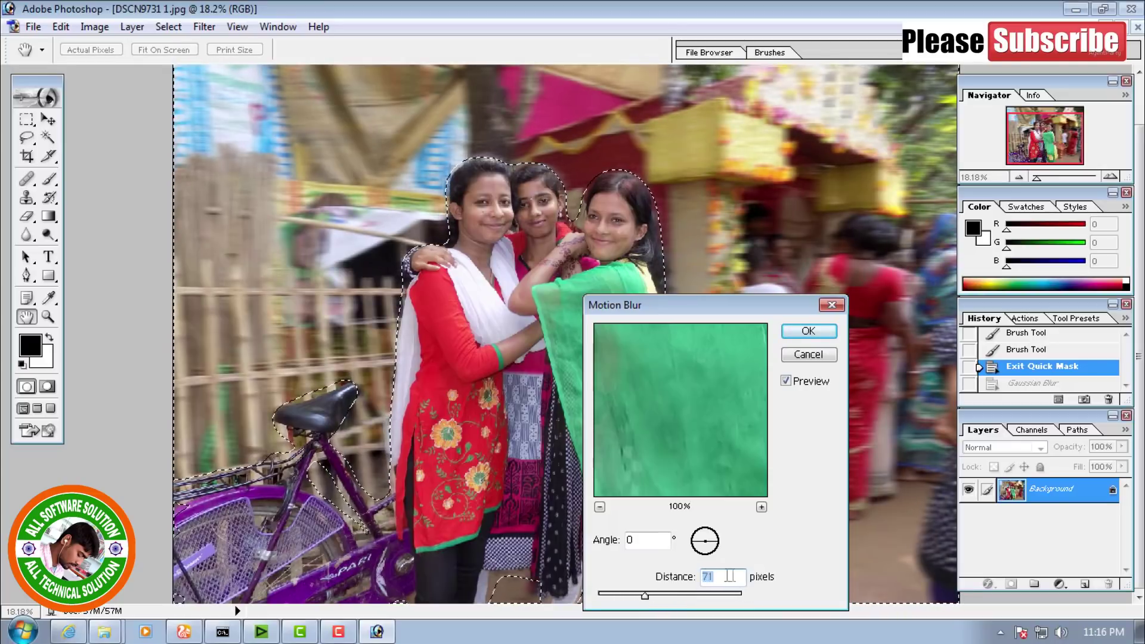
text(5)
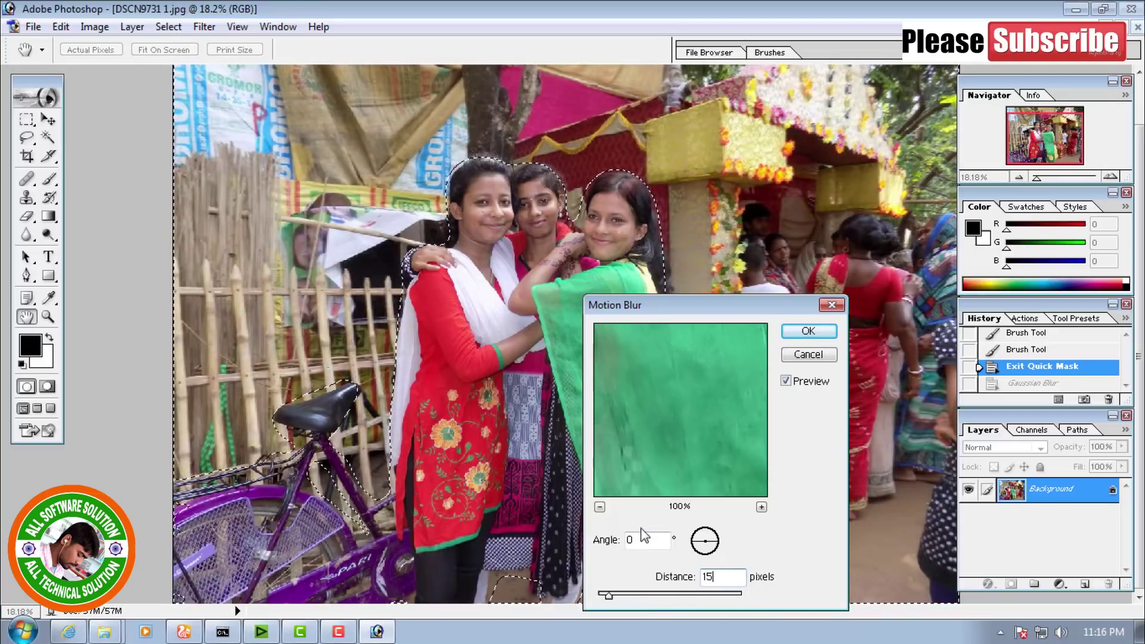
key(BackSpace)
key(BackSpace)
text(50)
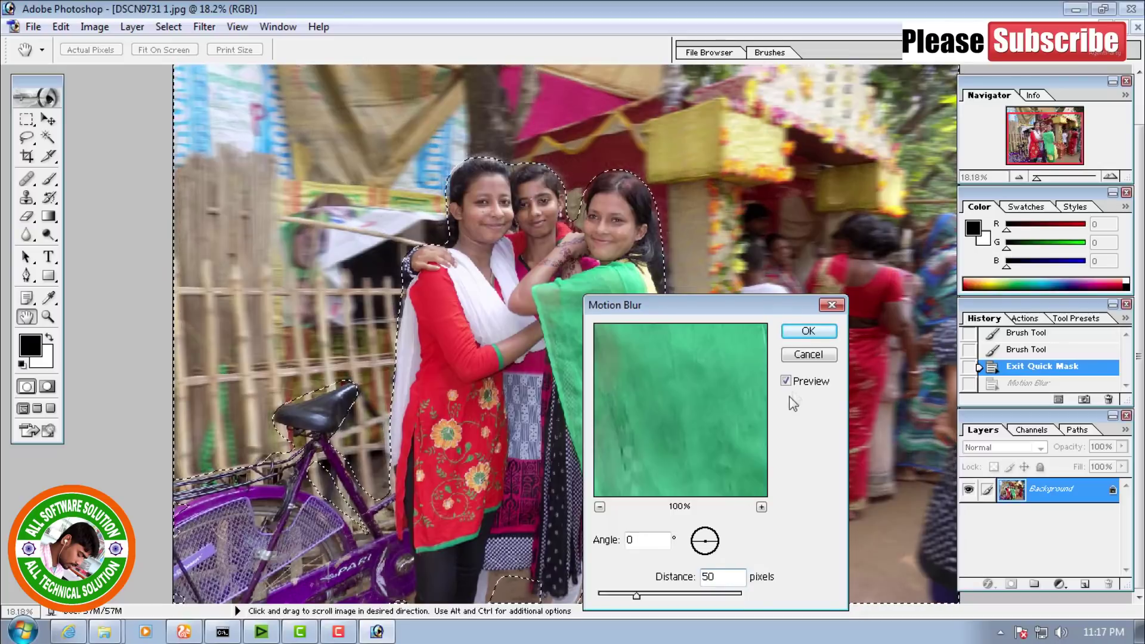
click(808, 331)
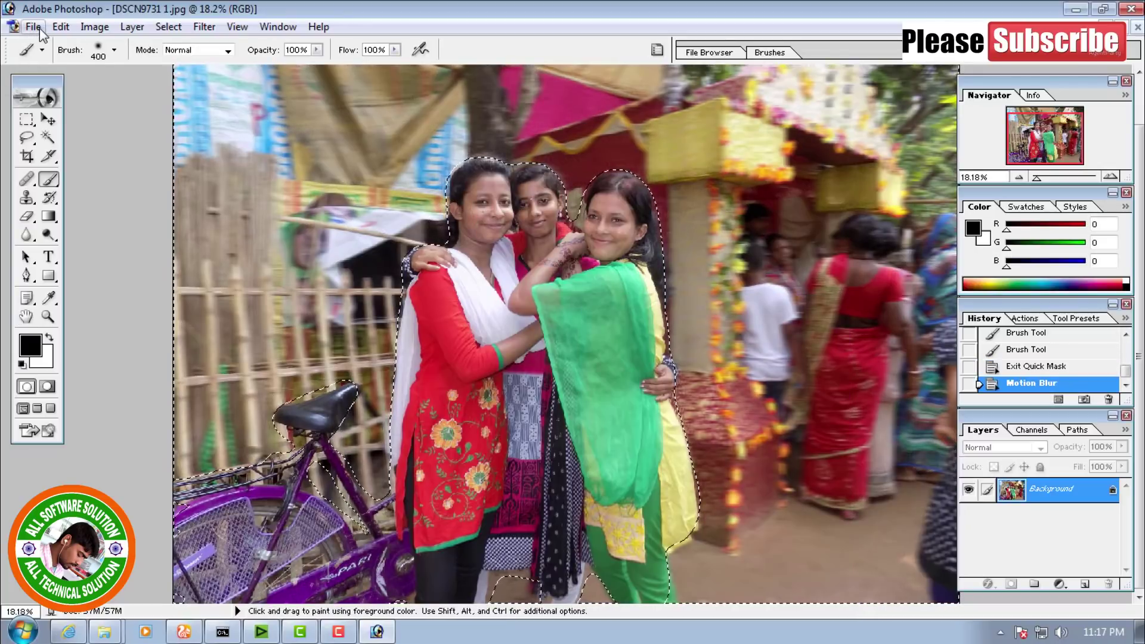
Step: Save the motion-blurred version as JPEG 'DSCN9731 2'
click(32, 27)
click(71, 182)
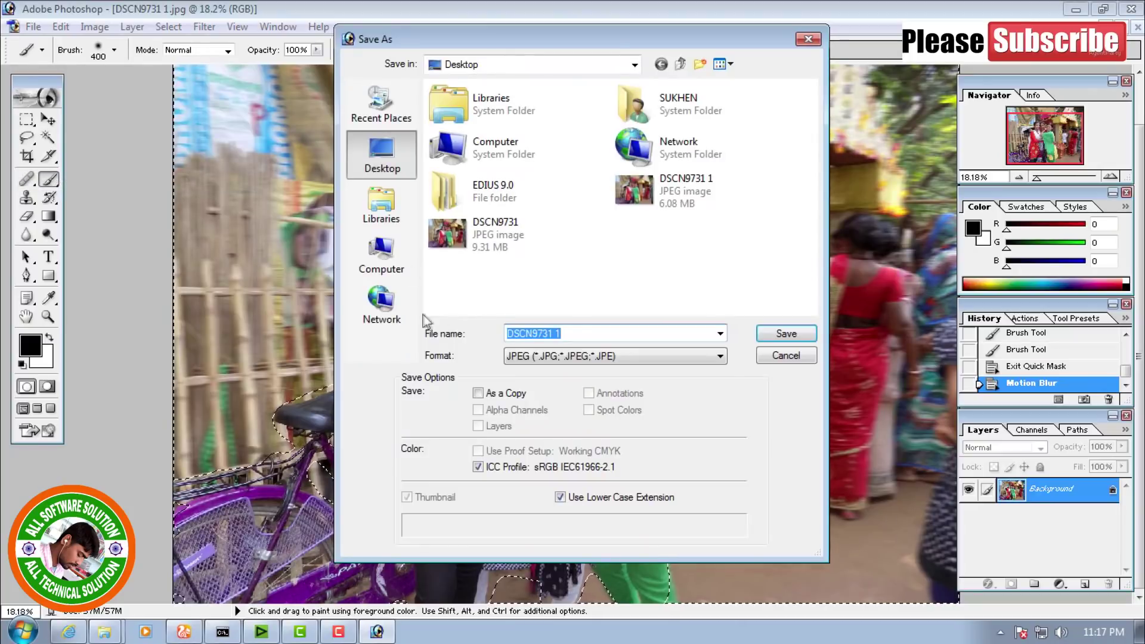
click(781, 333)
click(685, 197)
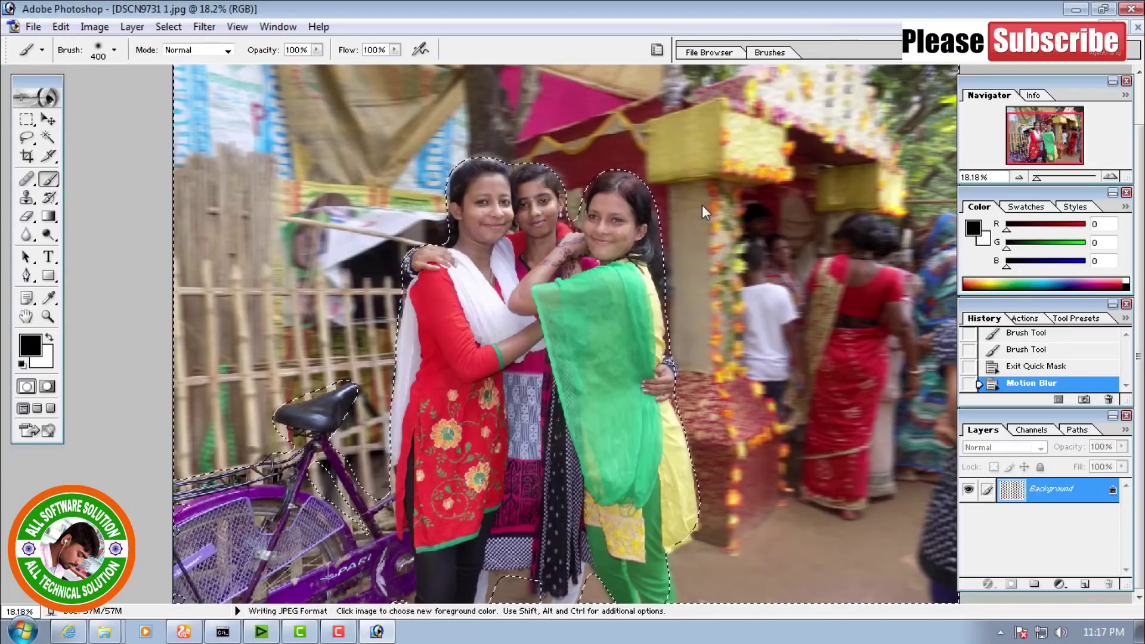
click(990, 366)
click(204, 27)
mouse_move(225, 151)
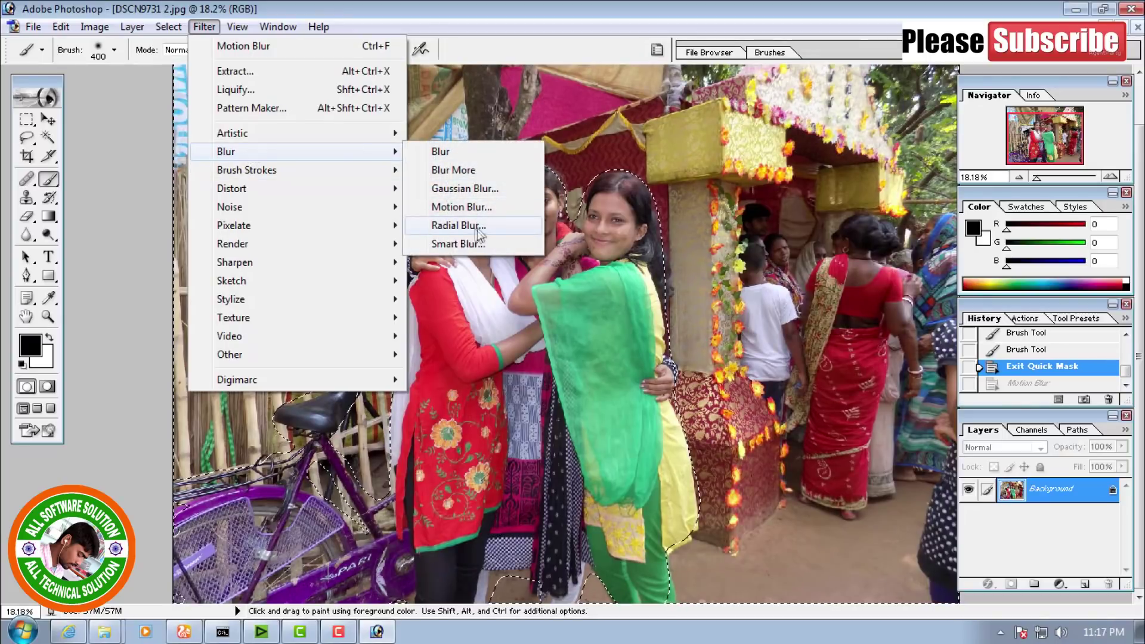
Step: Apply a Spin Radial Blur with Amount 18 to the background
click(464, 228)
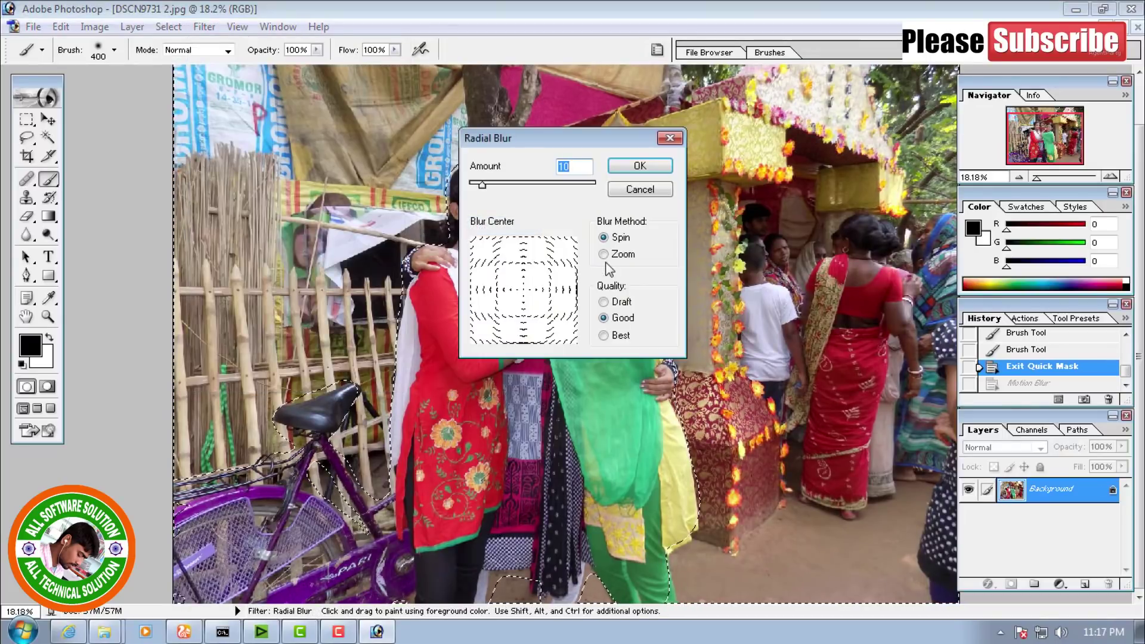
drag(522, 150, 694, 193)
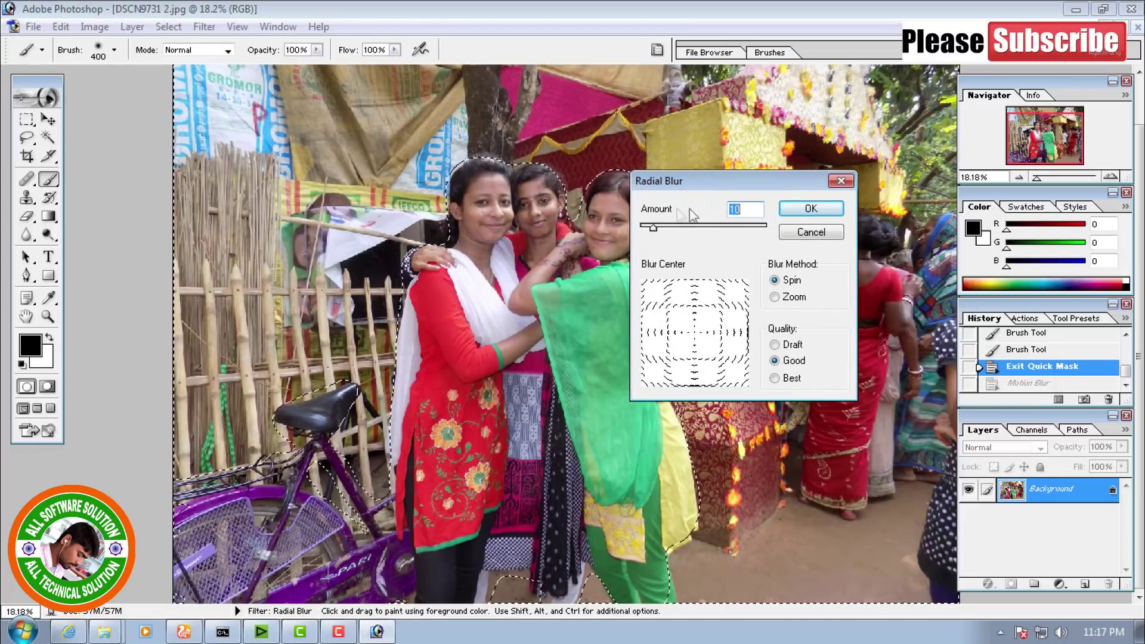
drag(728, 180, 751, 242)
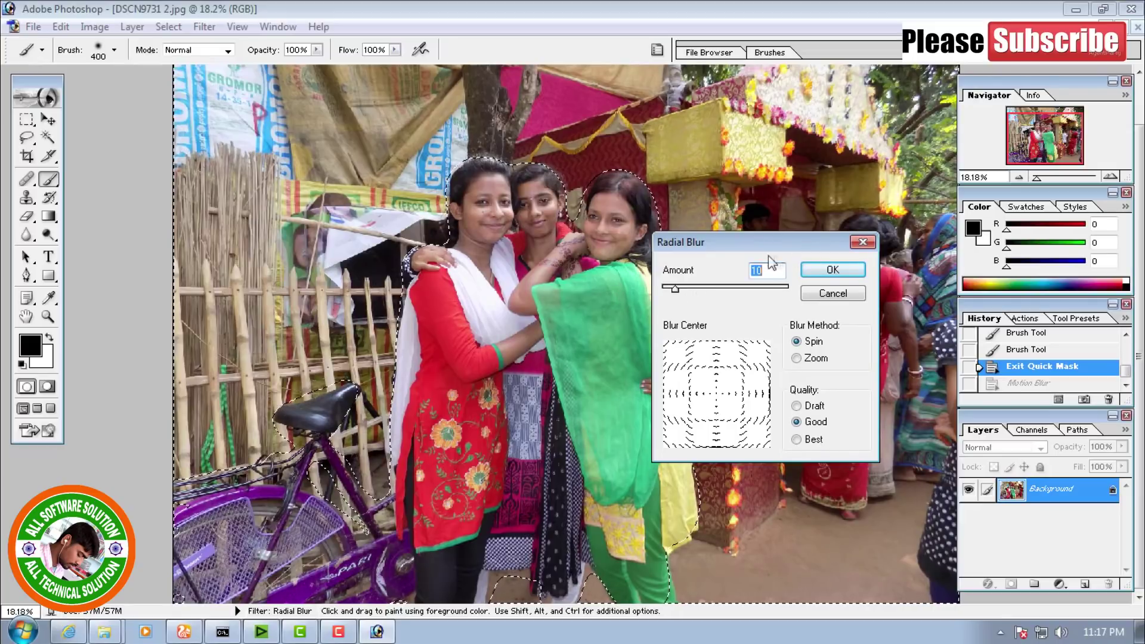
text(18)
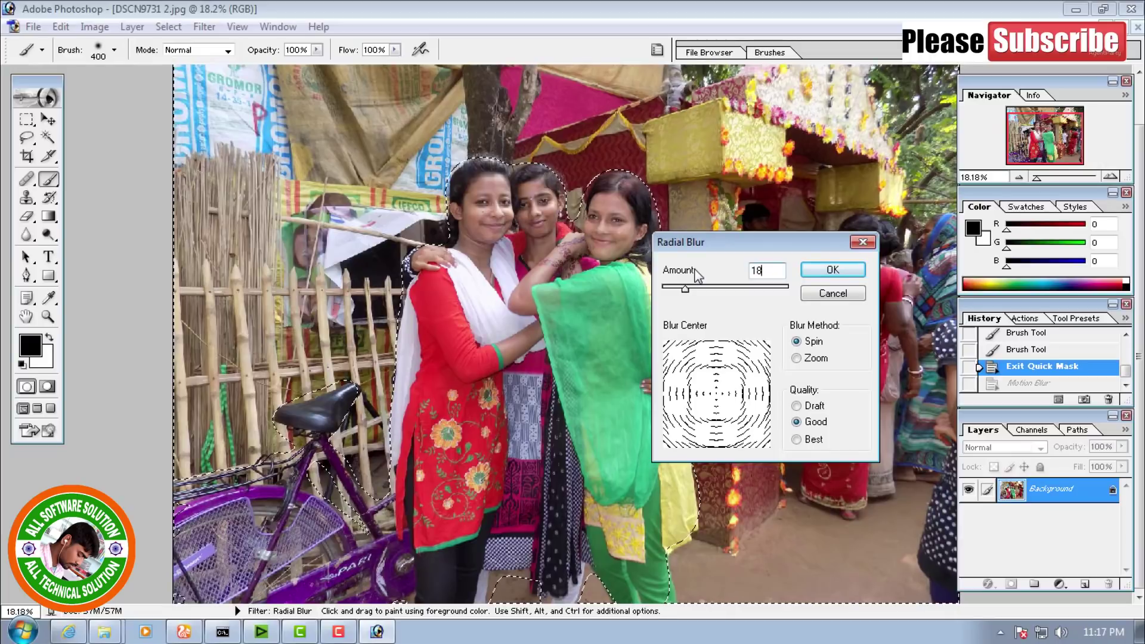
click(845, 274)
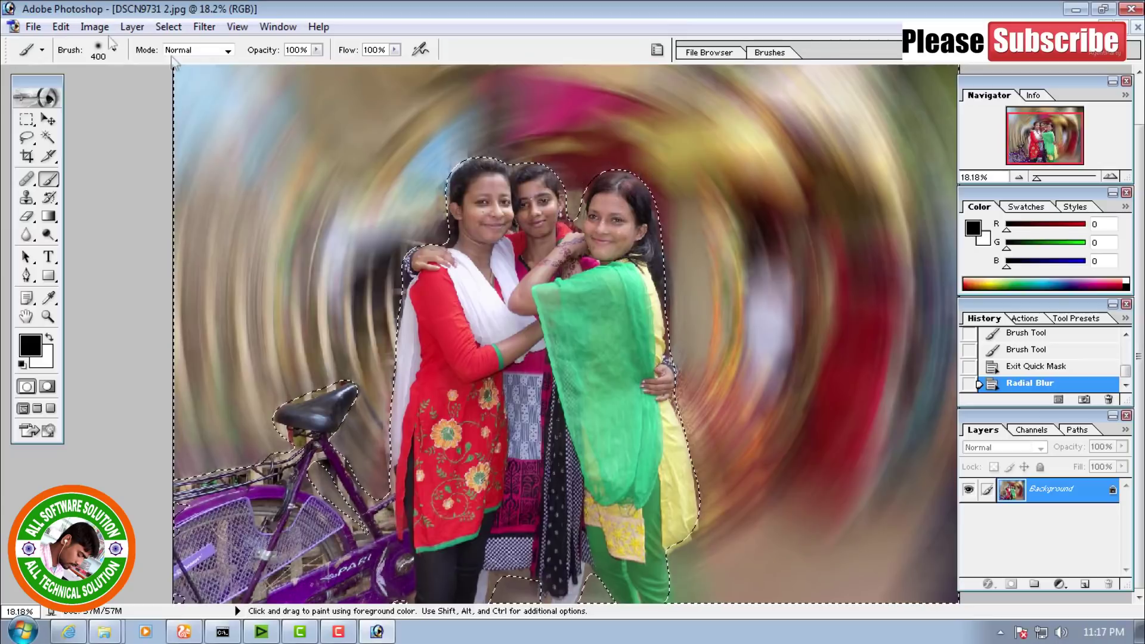
Step: Save the spin-blurred image as JPEG 'DSCN9731 3' and minimize Photoshop
click(33, 27)
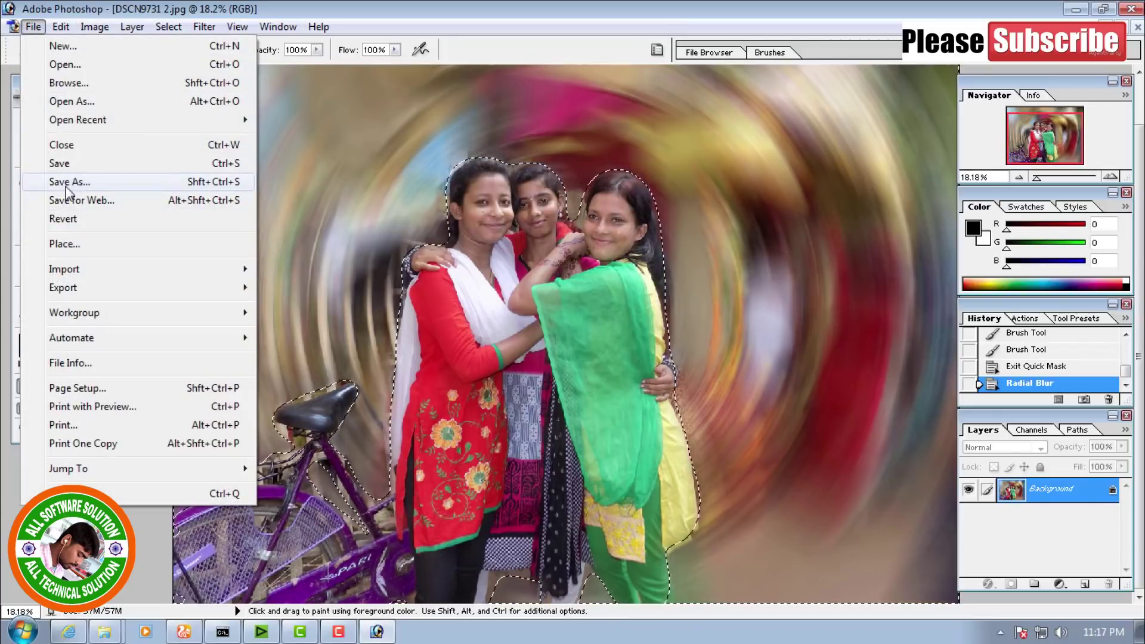
click(66, 181)
click(578, 333)
key(BackSpace)
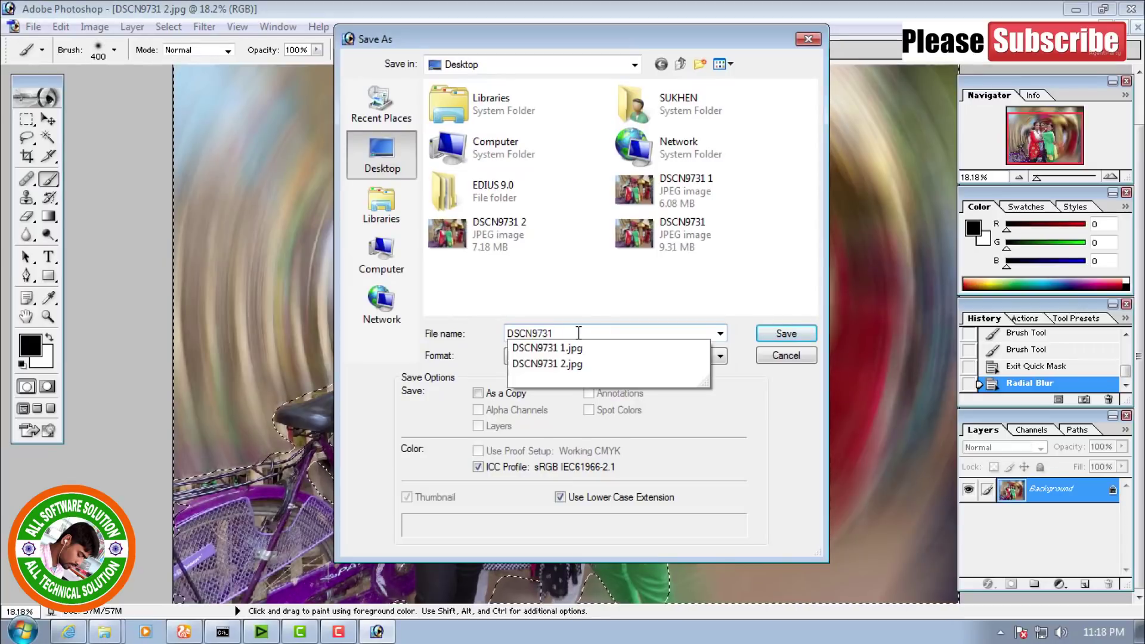
text( 3)
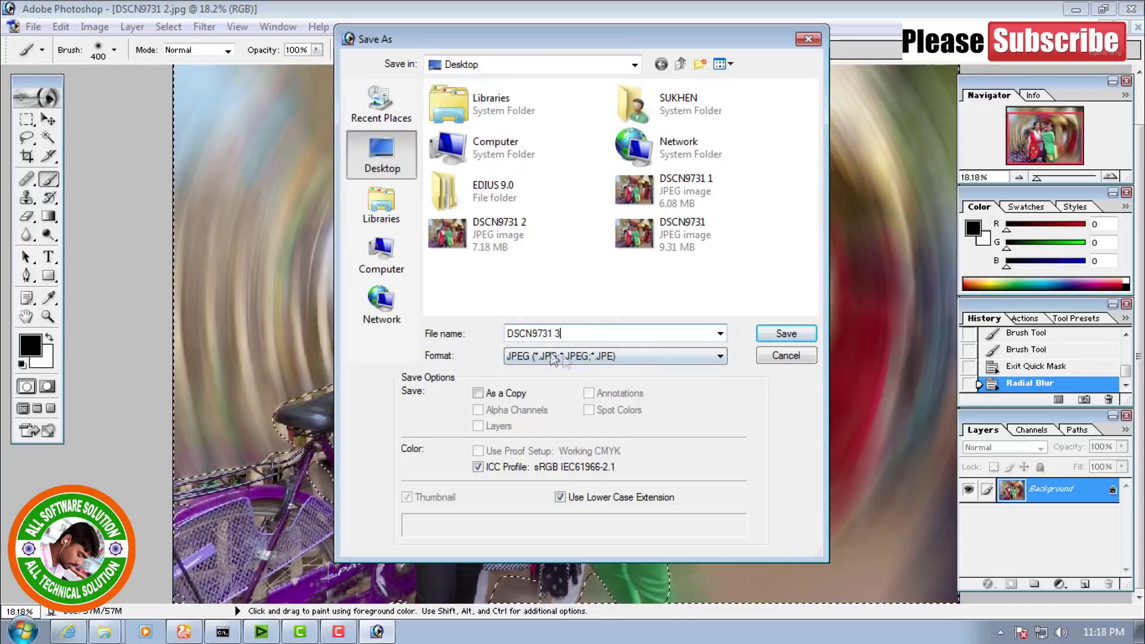
click(793, 338)
click(695, 199)
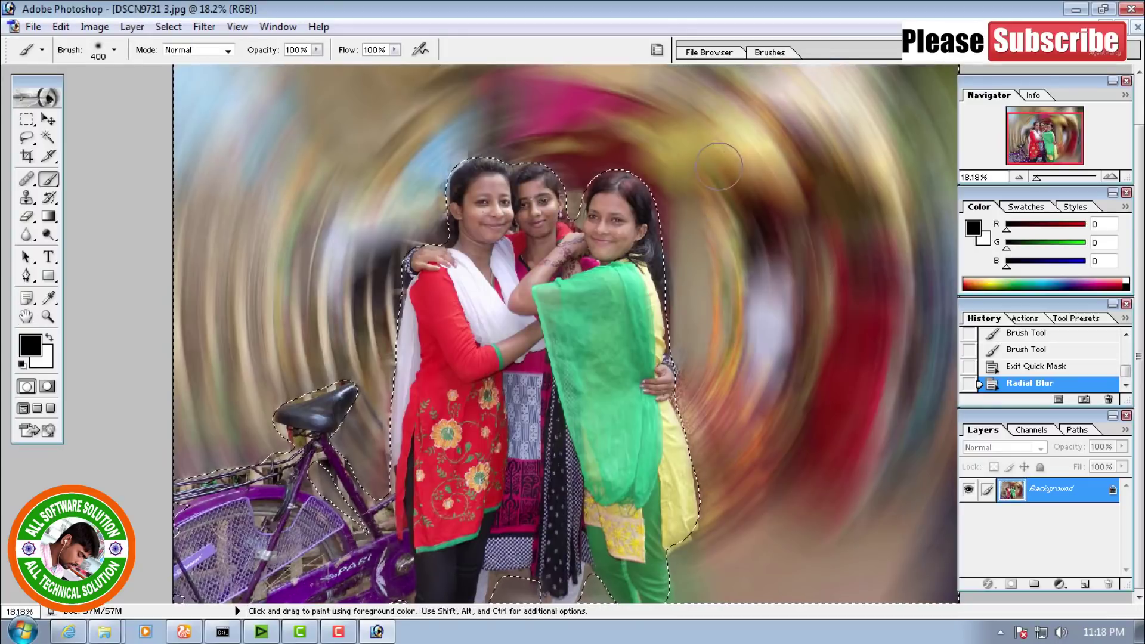
click(1076, 10)
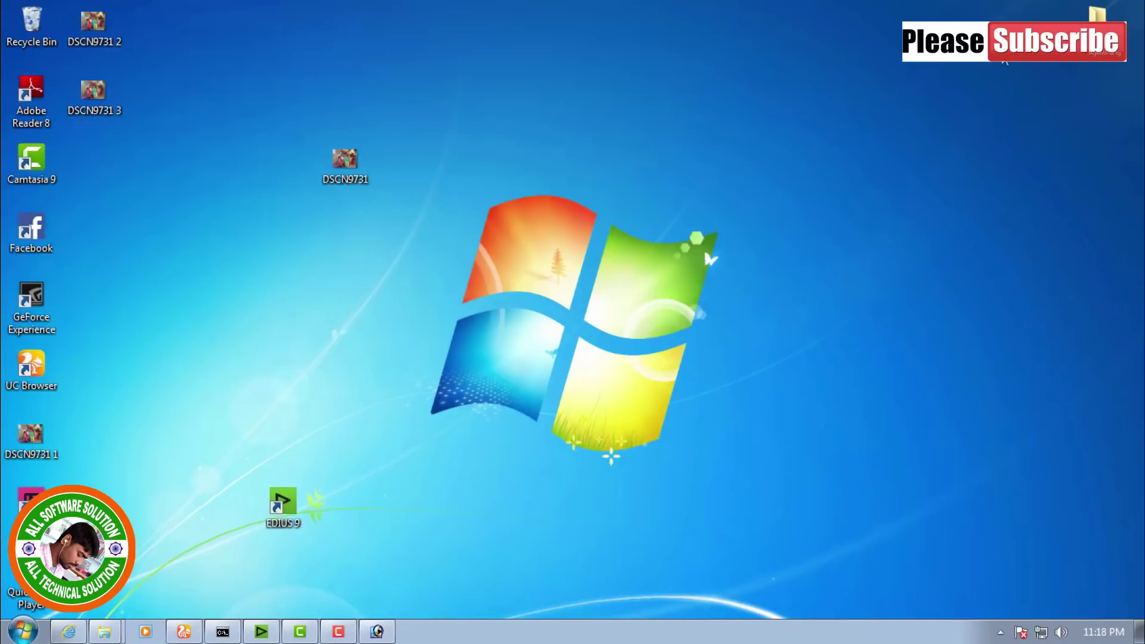
Step: Open the original DSCN9731 in Windows Photo Viewer, maximized
drag(360, 170, 231, 234)
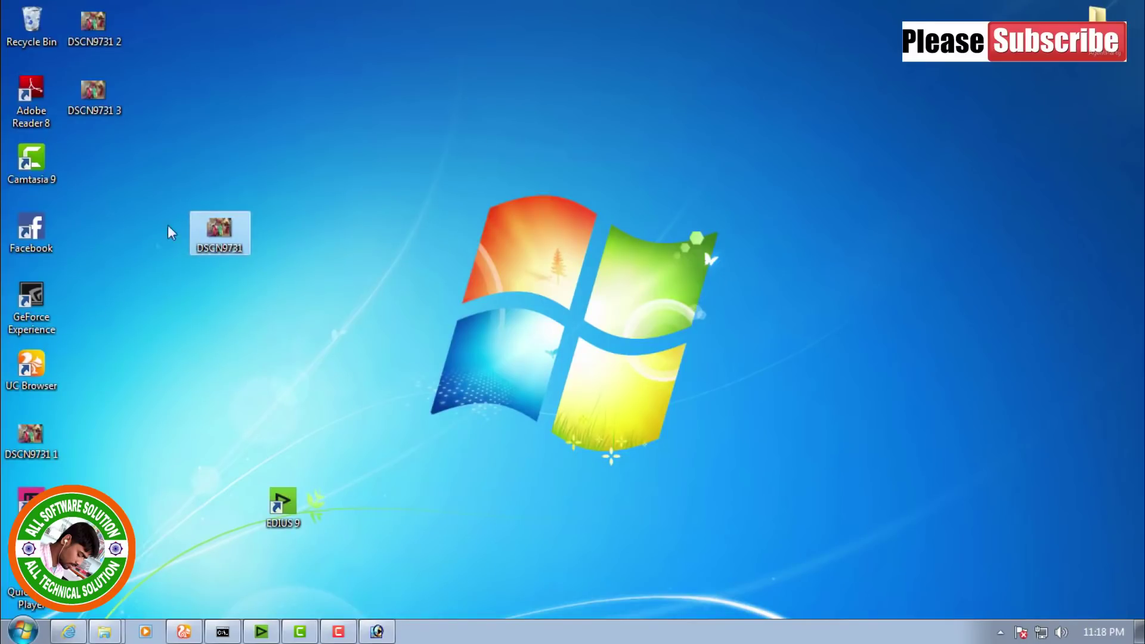
mouse_move(220, 232)
double_click(243, 256)
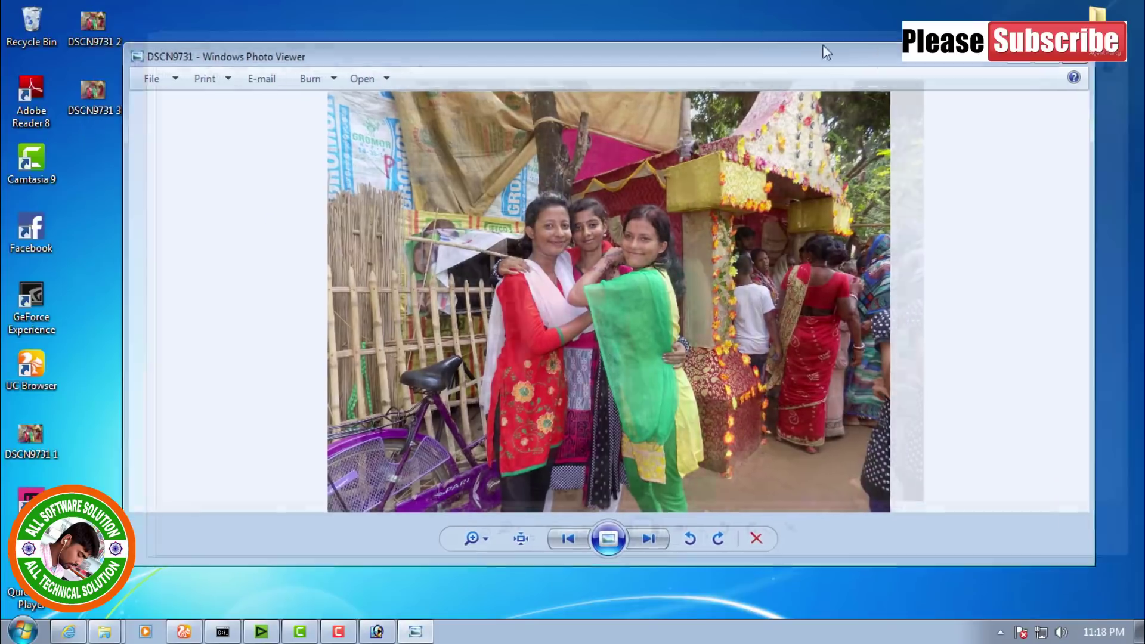
key(super+Up)
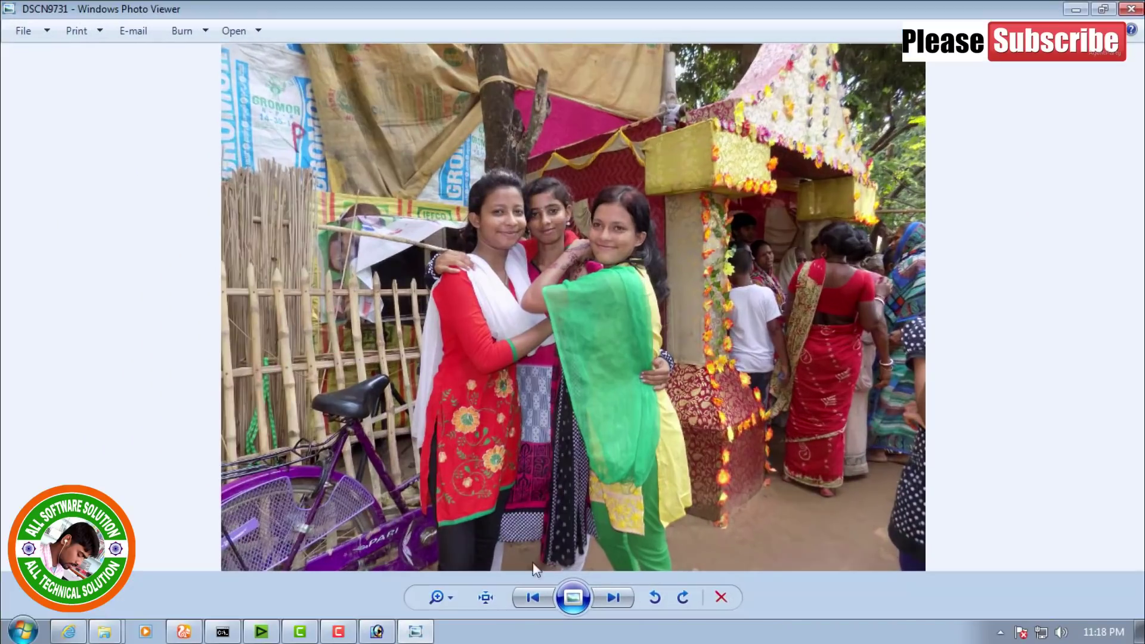
Step: Zoom into and pan around the Gaussian-blurred copy DSCN9731 1
click(603, 598)
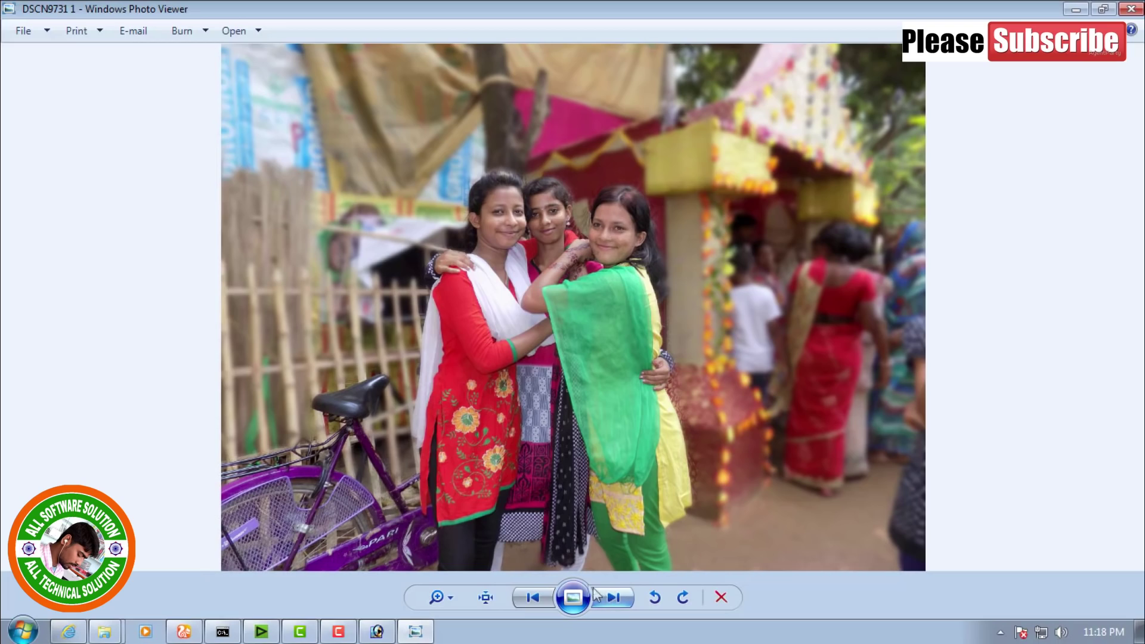
scroll(745, 220, up, 2)
scroll(757, 325, up, 1)
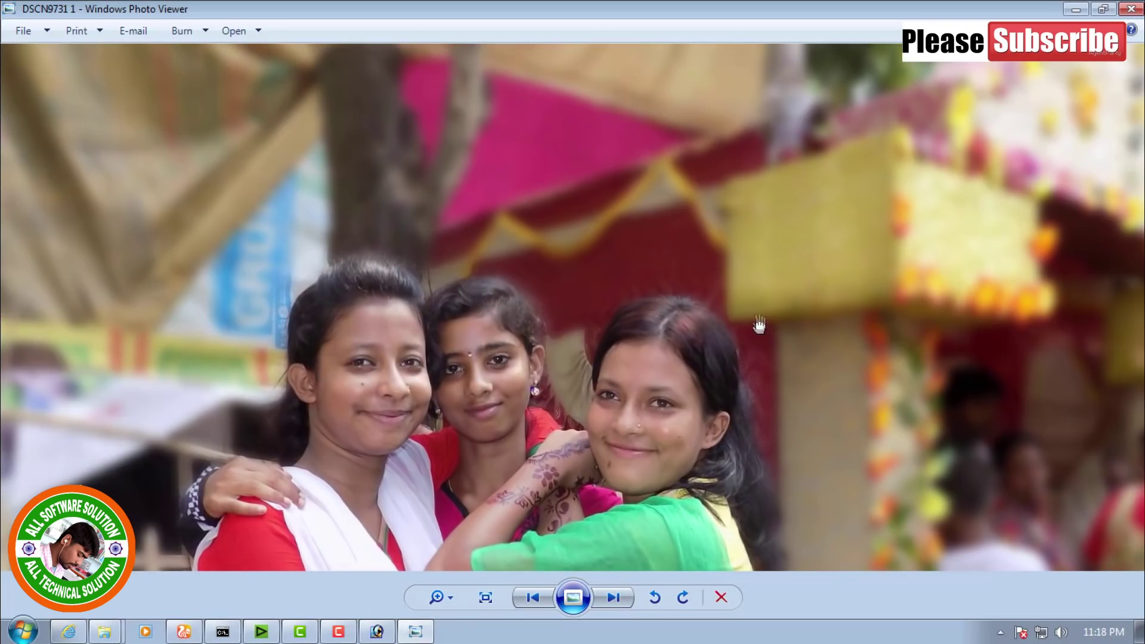
scroll(716, 212, up, 2)
drag(997, 257, 332, 245)
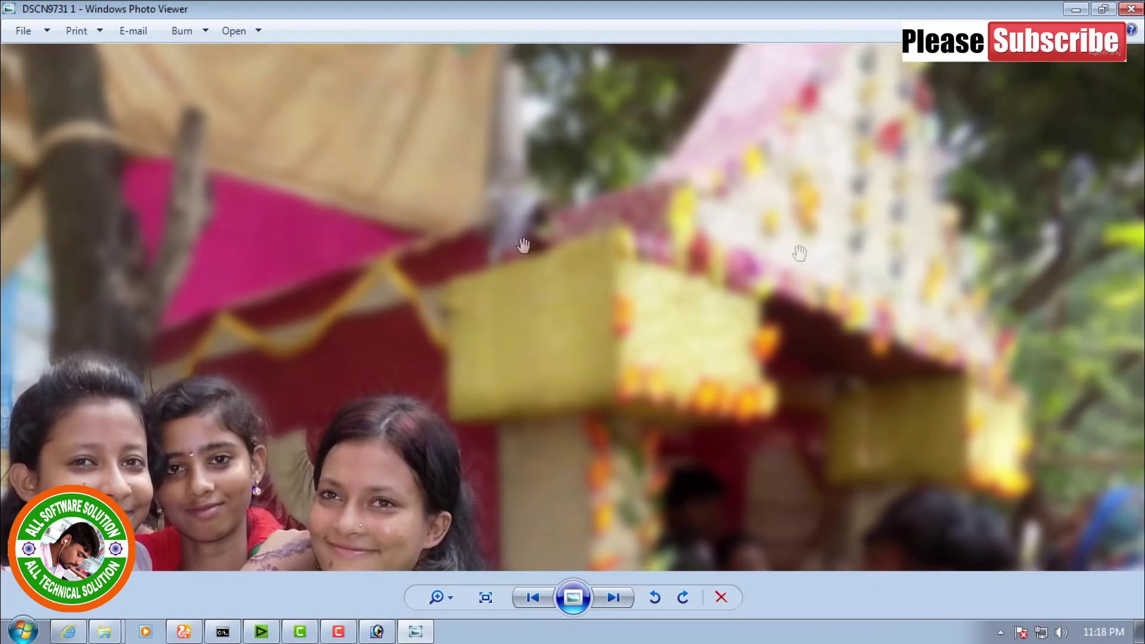
scroll(538, 240, down, 5)
scroll(678, 306, up, 1)
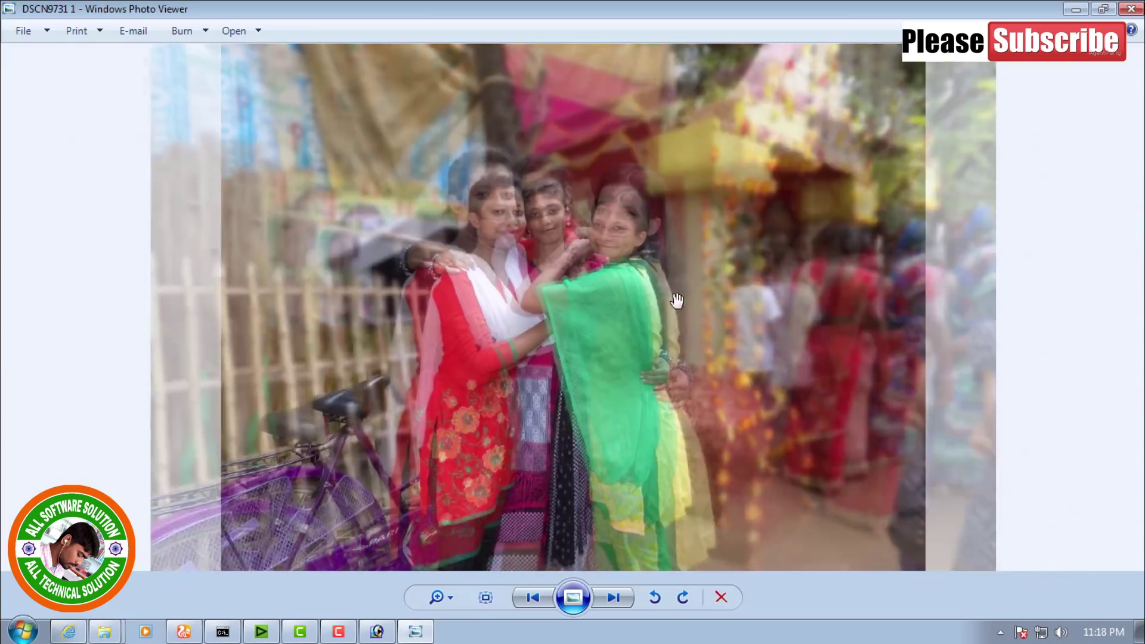
scroll(655, 292, up, 1)
scroll(602, 262, up, 1)
scroll(563, 242, up, 1)
scroll(564, 243, down, 4)
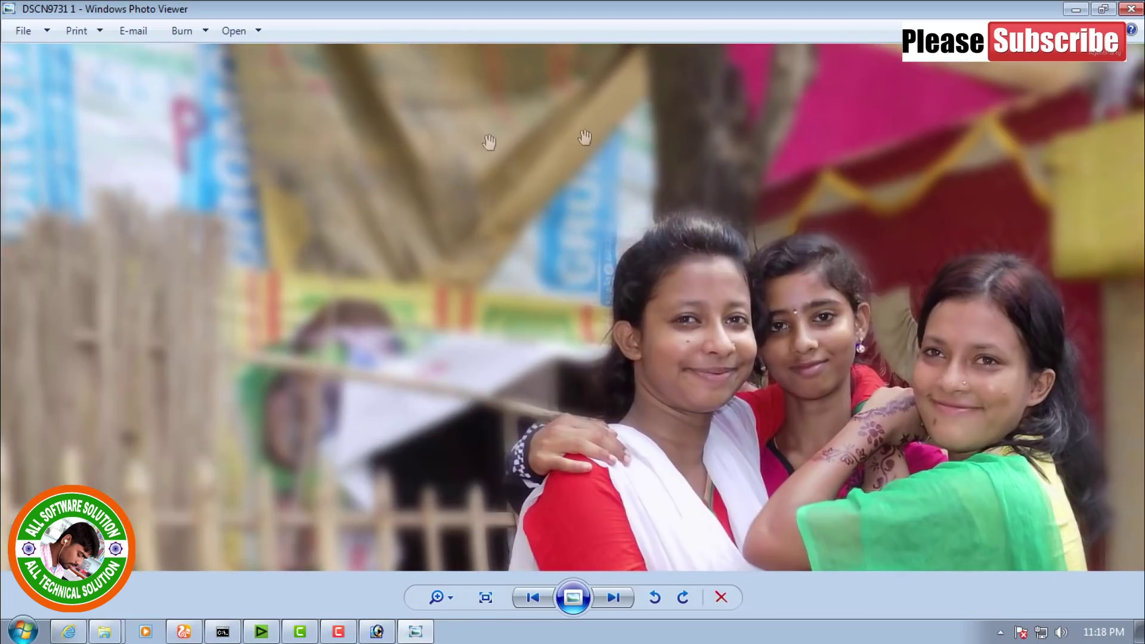
Step: Inspect the motion-blurred DSCN9731 2 up close, then move on to DSCN9731 3
click(612, 599)
scroll(466, 197, up, 2)
scroll(466, 196, up, 1)
scroll(466, 197, up, 1)
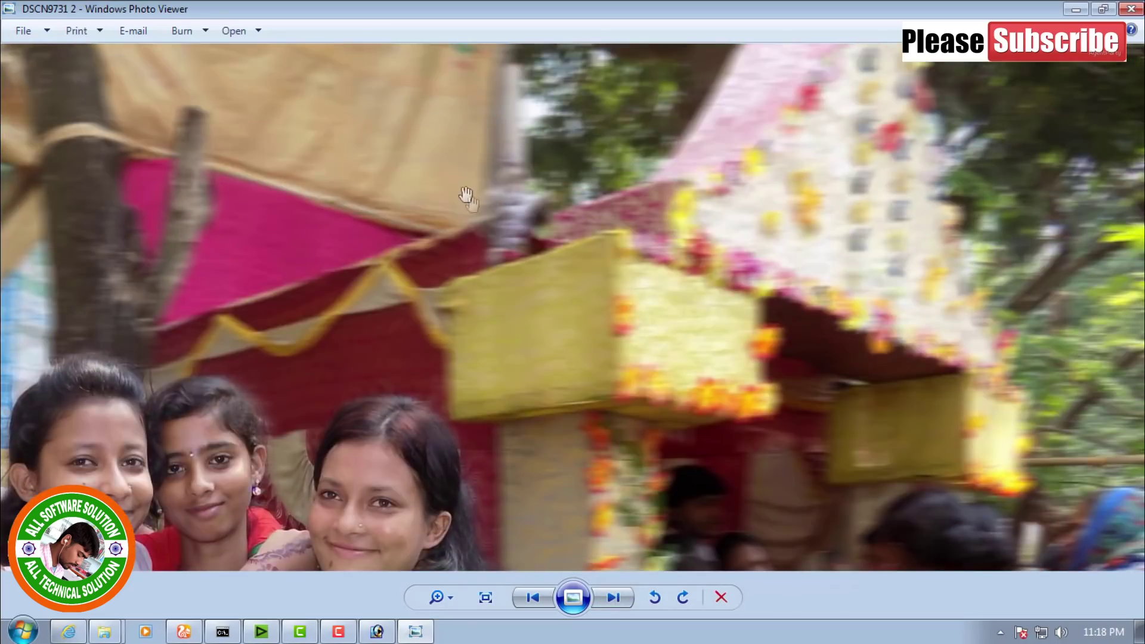
drag(466, 196, 894, 235)
drag(542, 210, 733, 213)
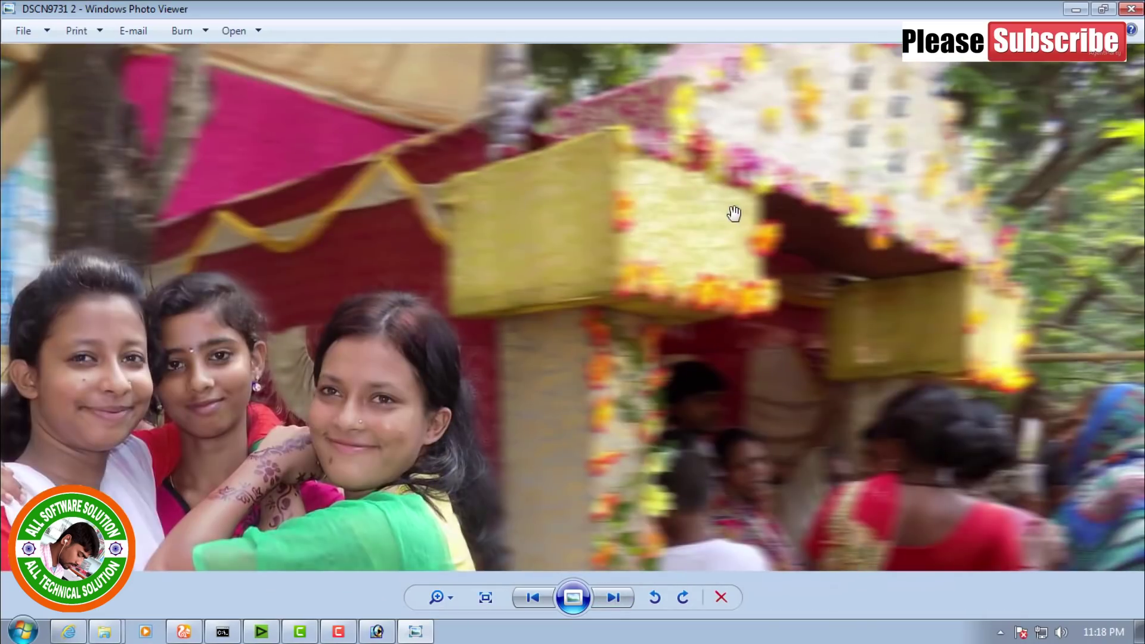
scroll(723, 298, down, 4)
click(615, 597)
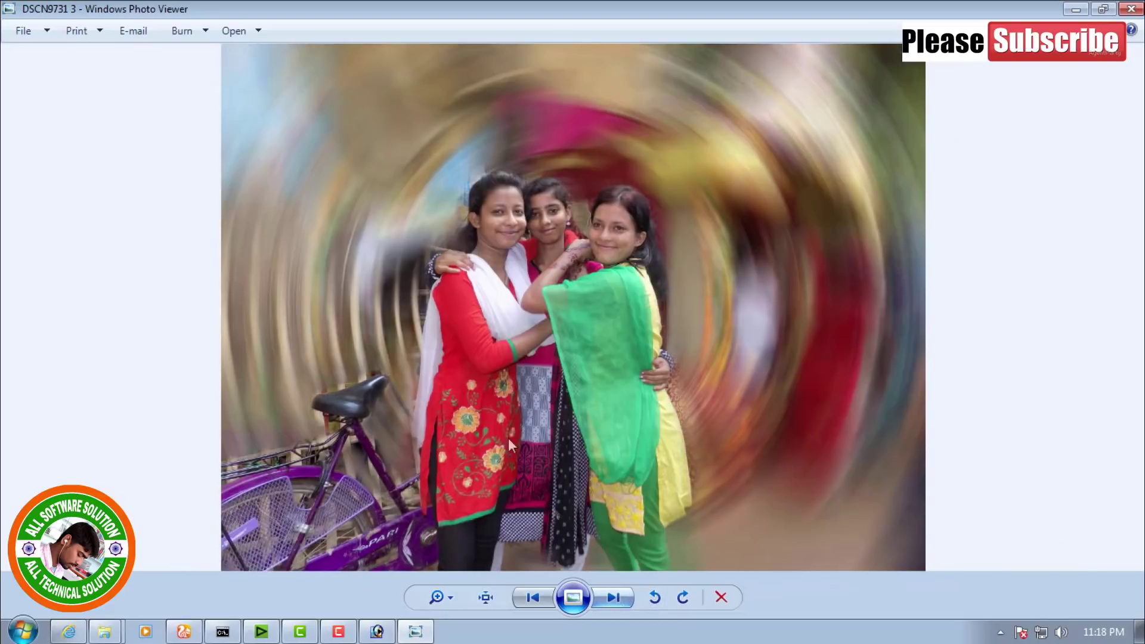